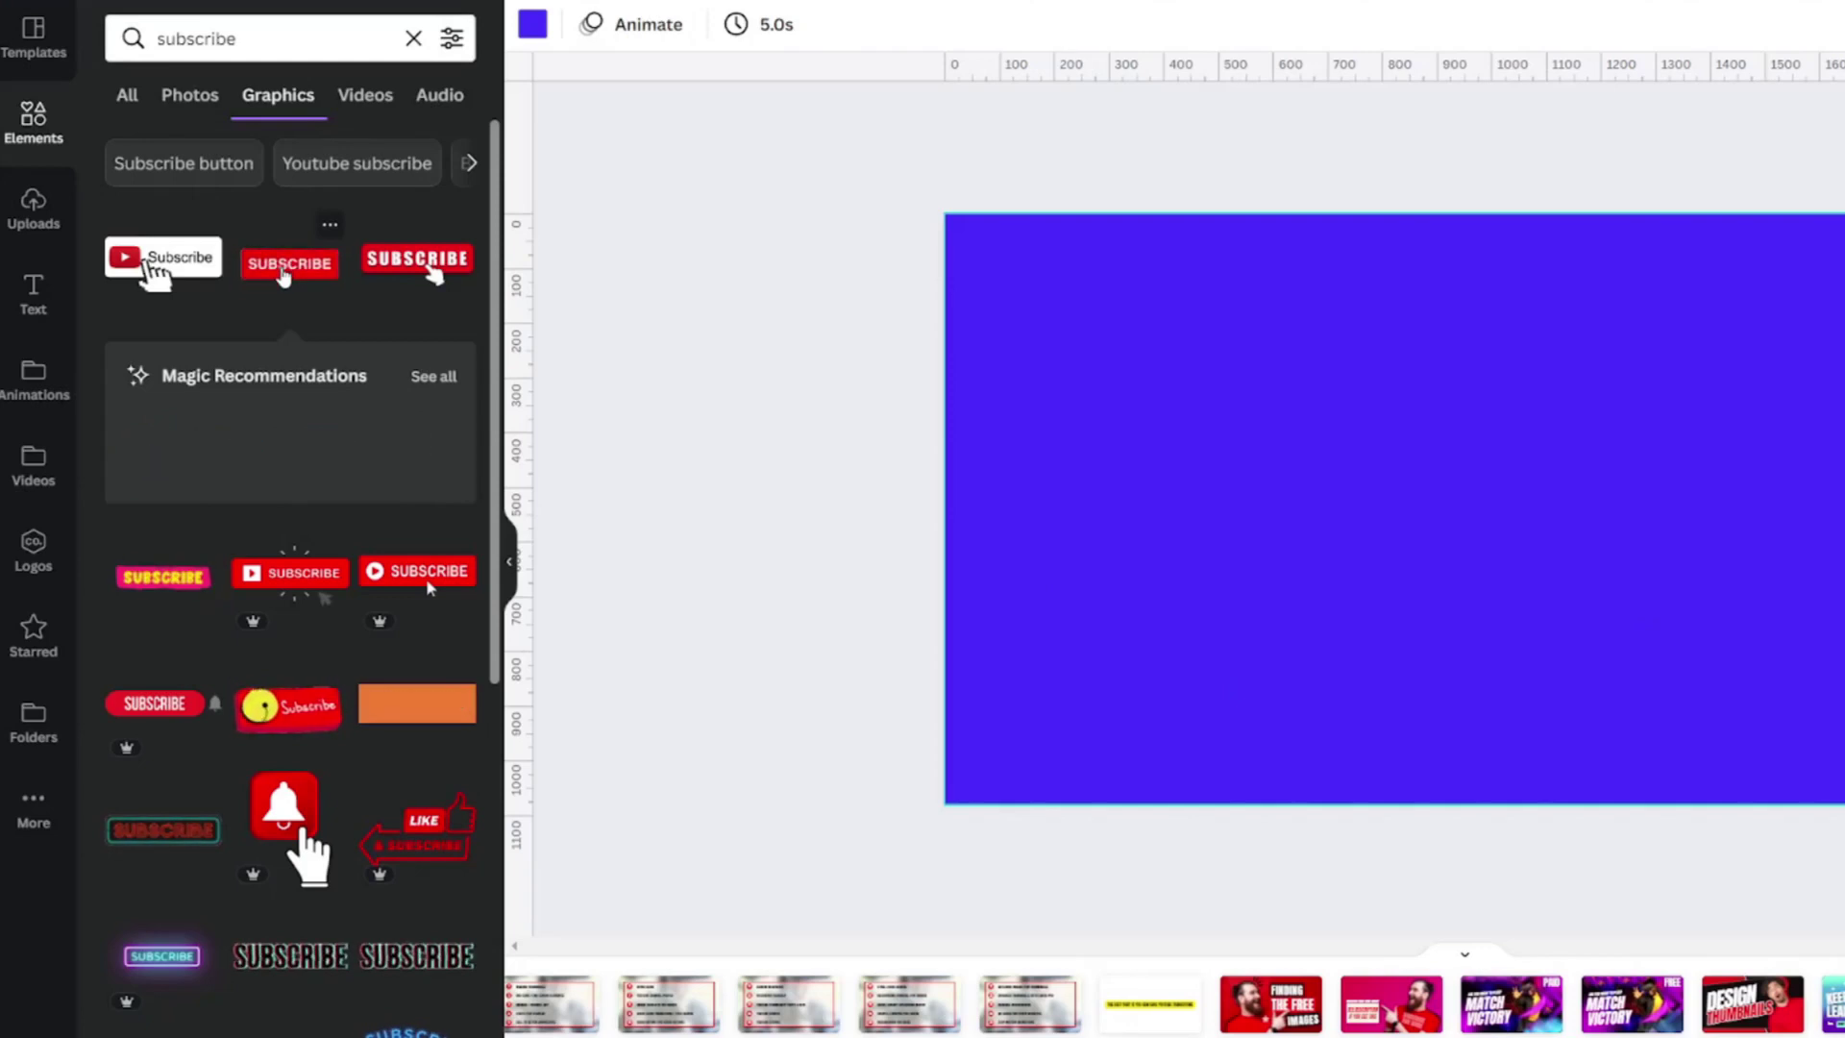
Add the red SUBSCRIBE graphic, then search Elements for 'comment' and add the COMMENT BELOW graphic.
left_click(286, 266)
scroll(288, 577, "down", 2)
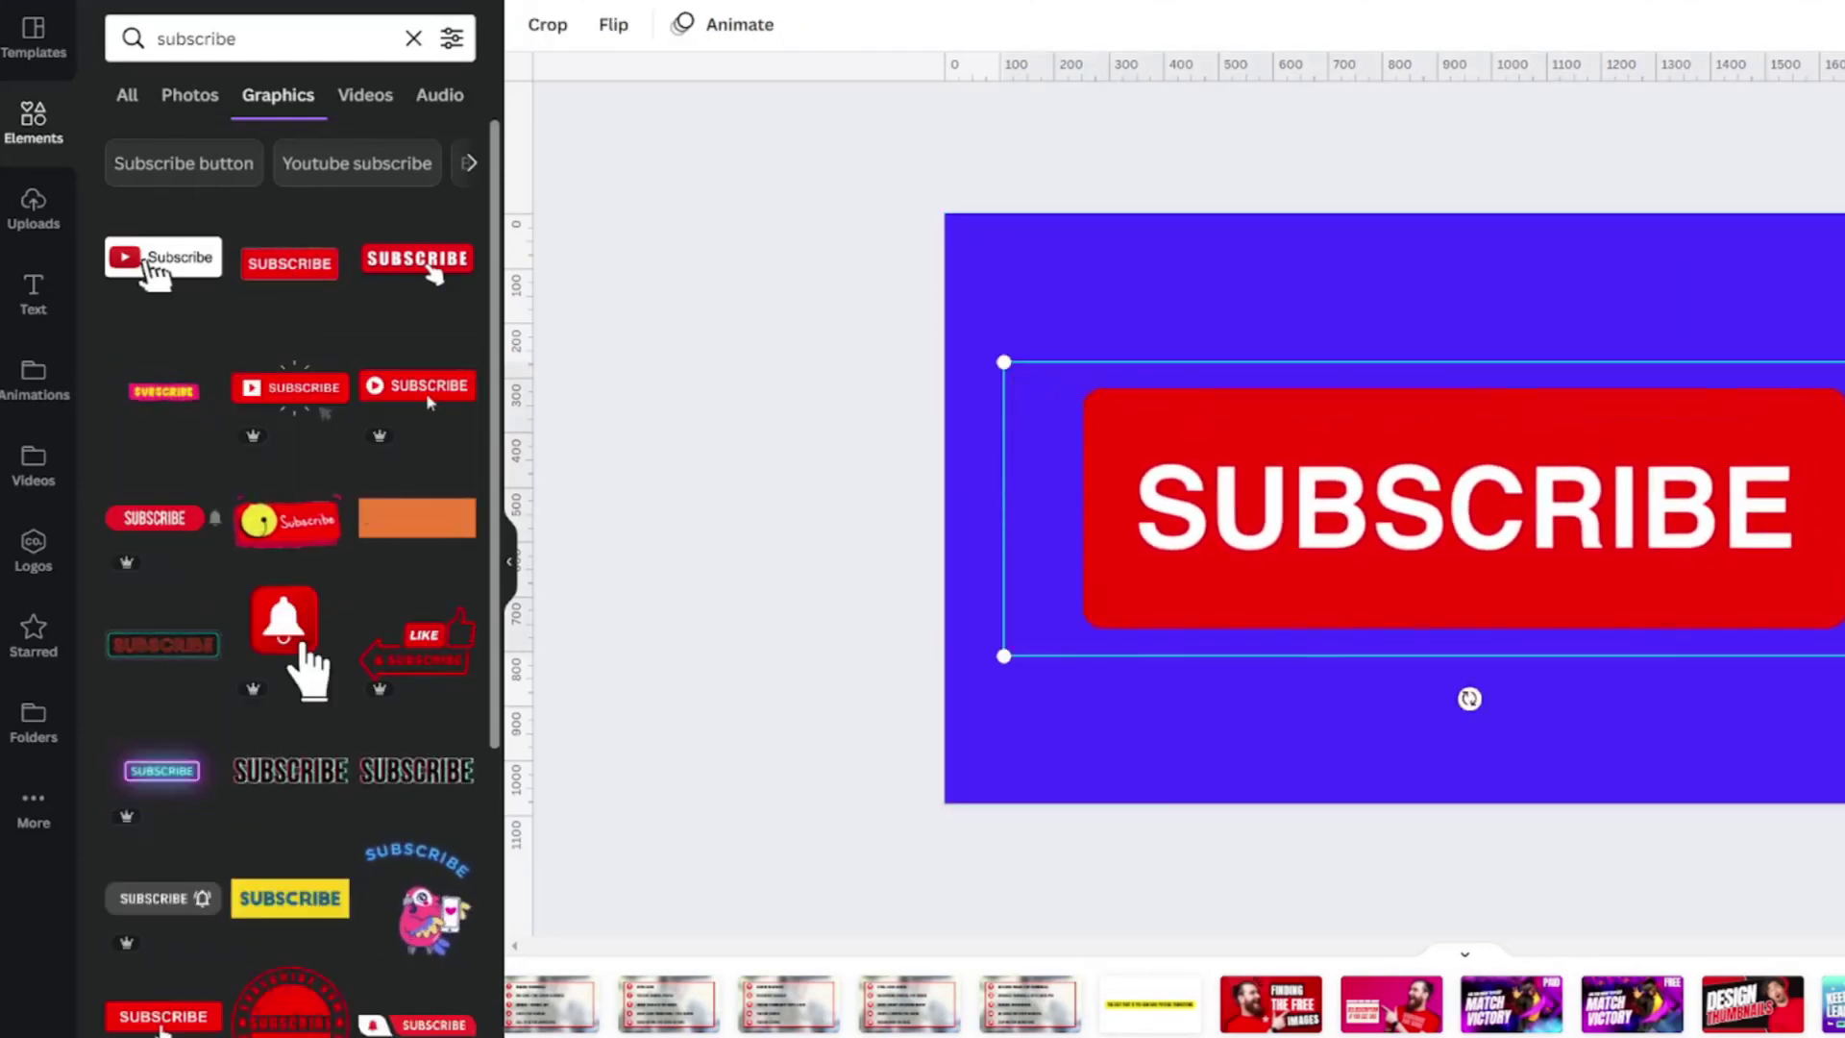
left_click(193, 38)
type("comment")
key("Return")
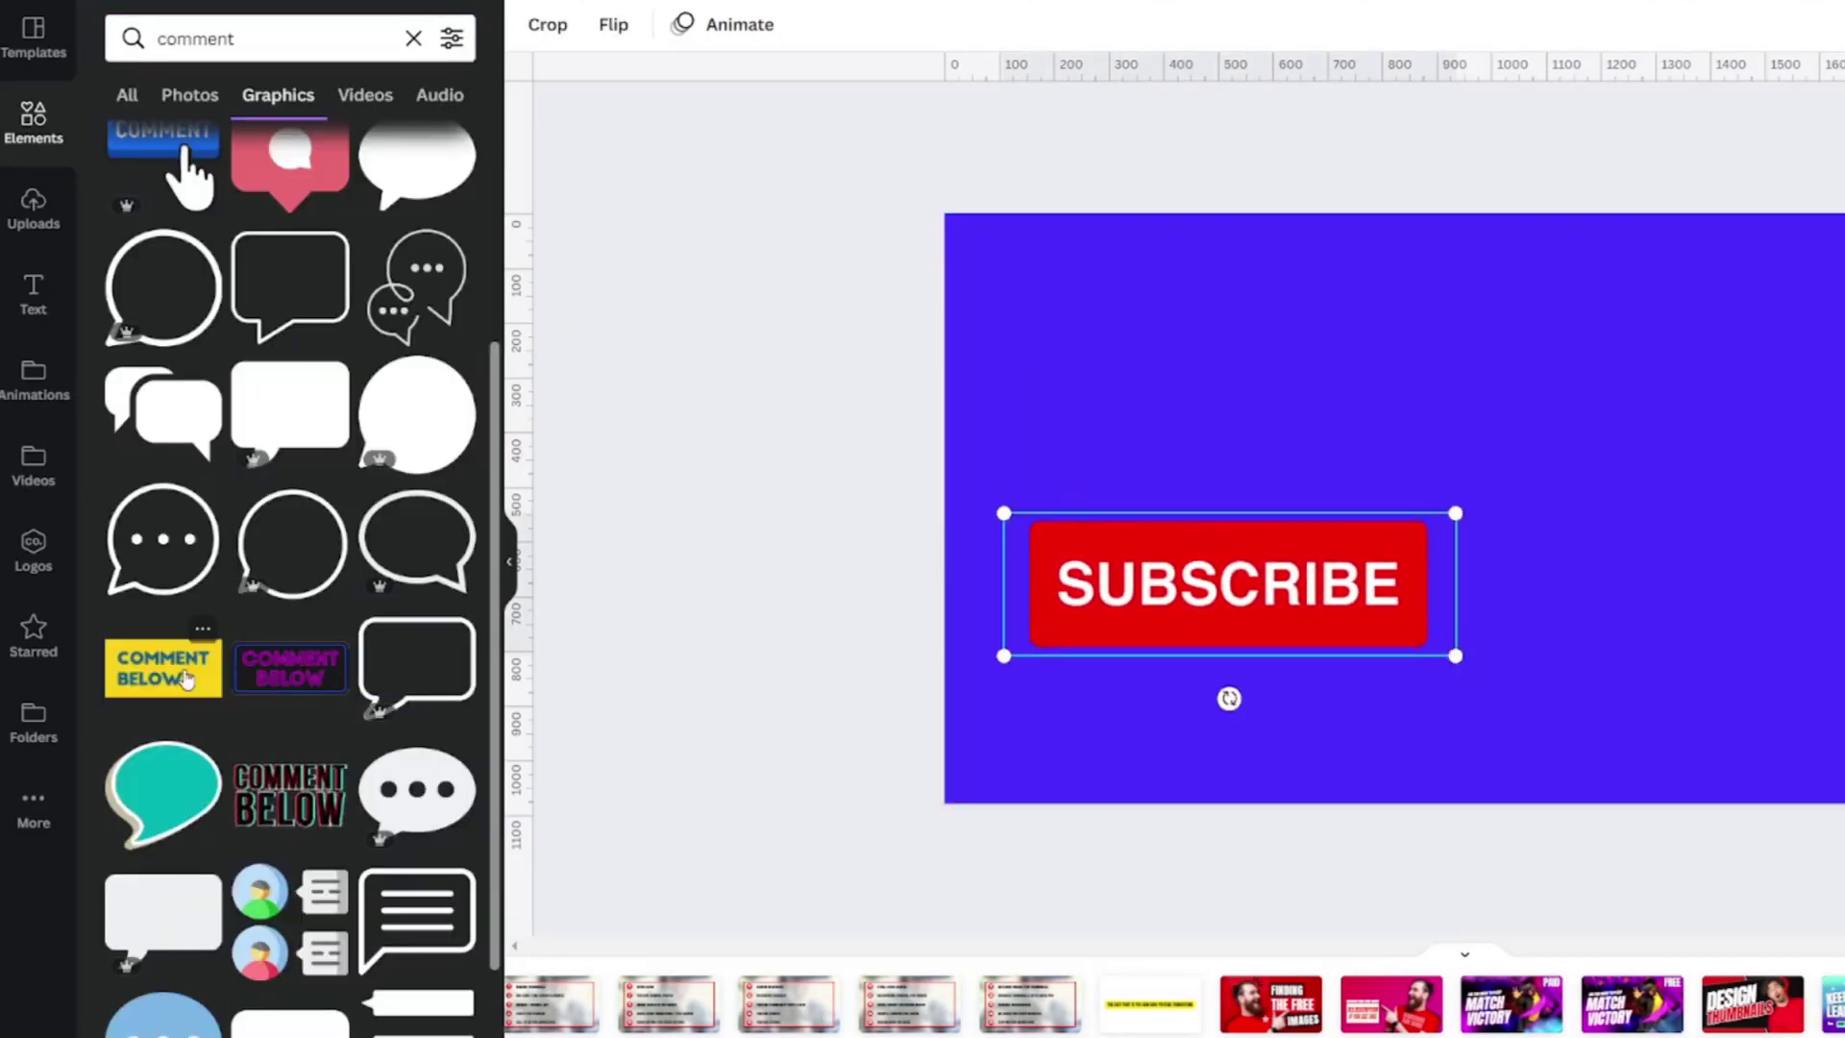
left_click(163, 667)
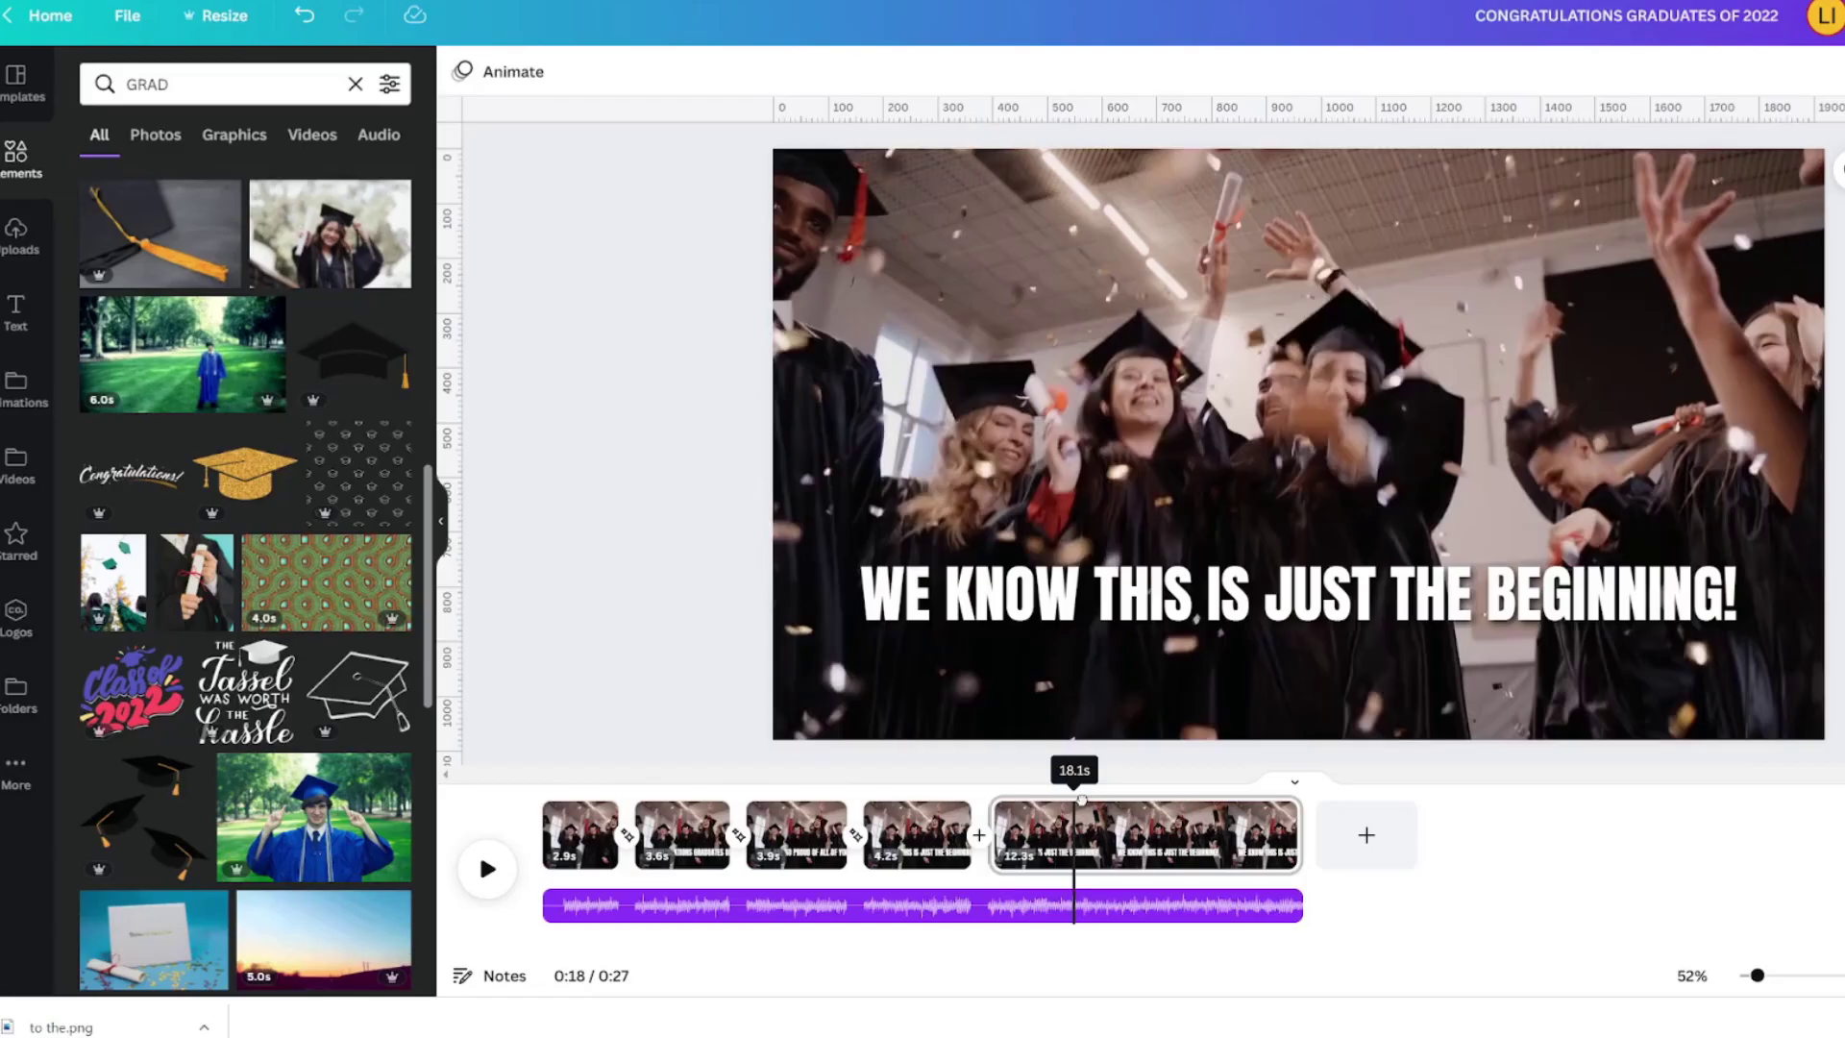
Split the 12.3s graduation clip and caption the new 3.9s page 'GO OUT AND DO GOOD IN THE WORLD!'.
left_click_drag(1071, 802, 1094, 802)
key("s")
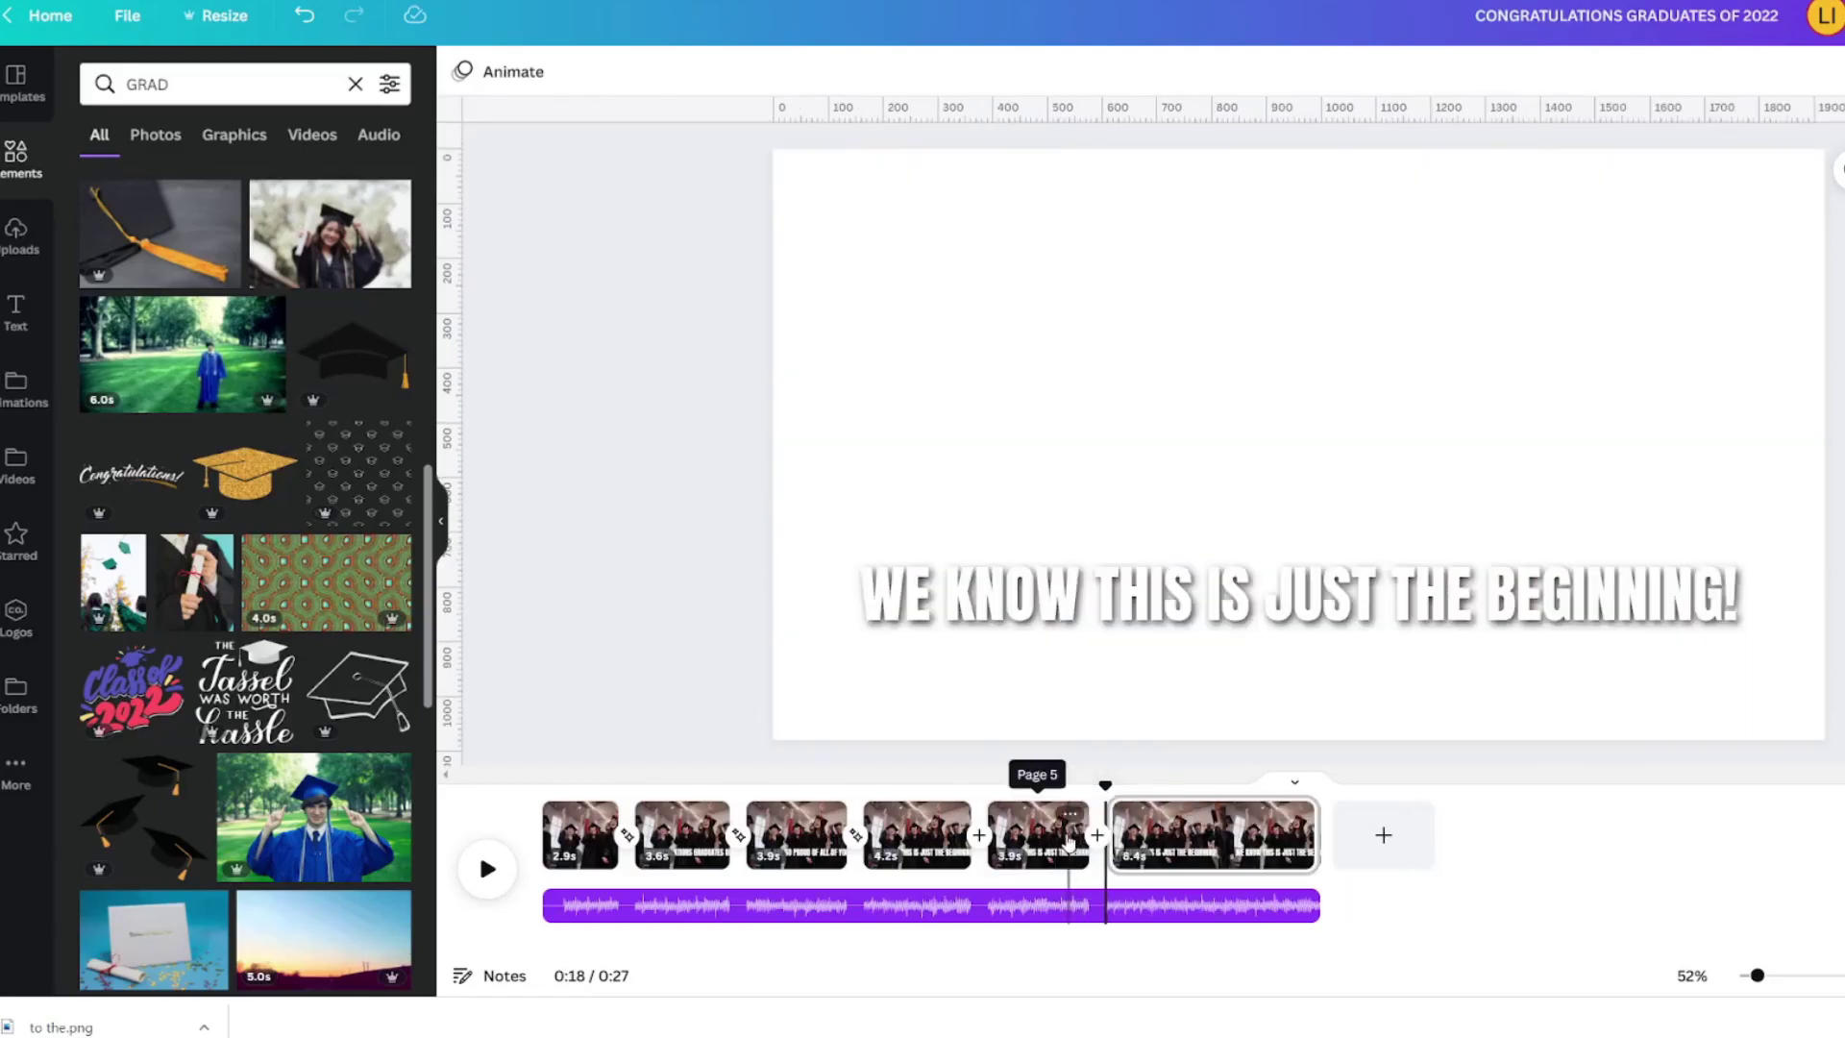
left_click(1062, 812)
left_click(1297, 595)
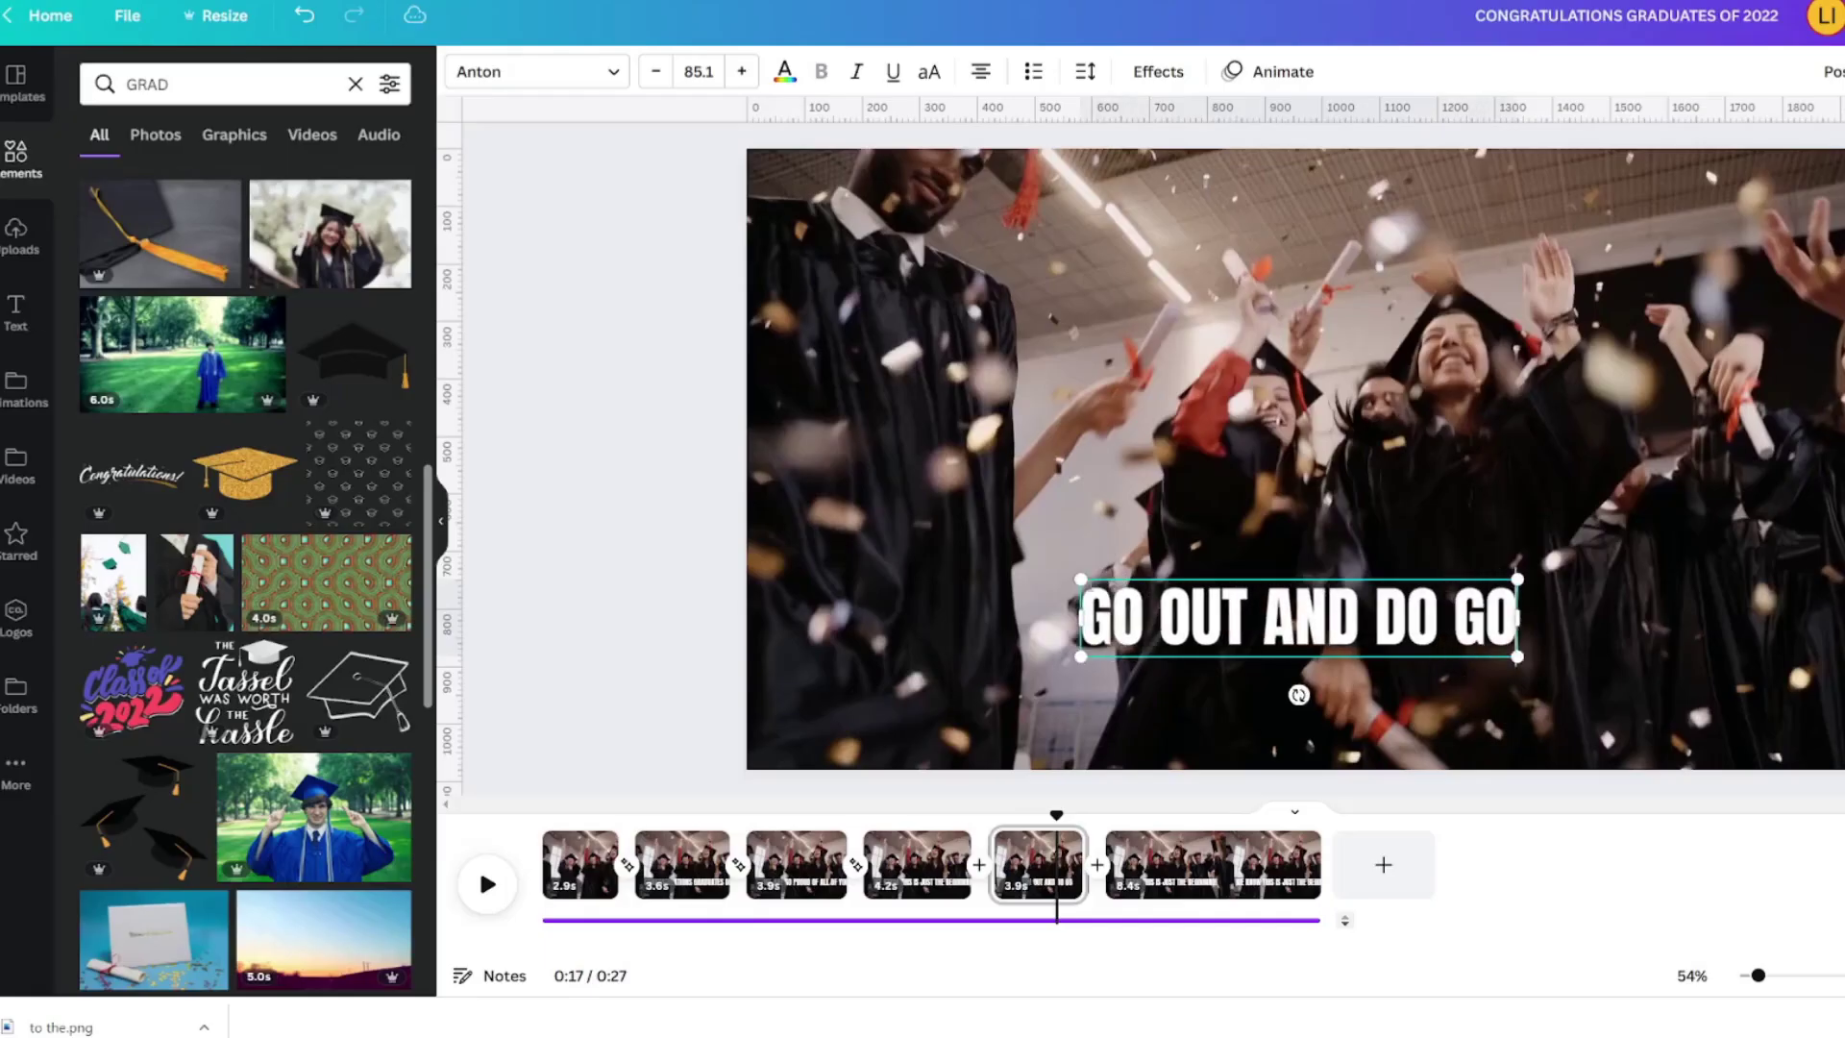
type(" THE WORLD!")
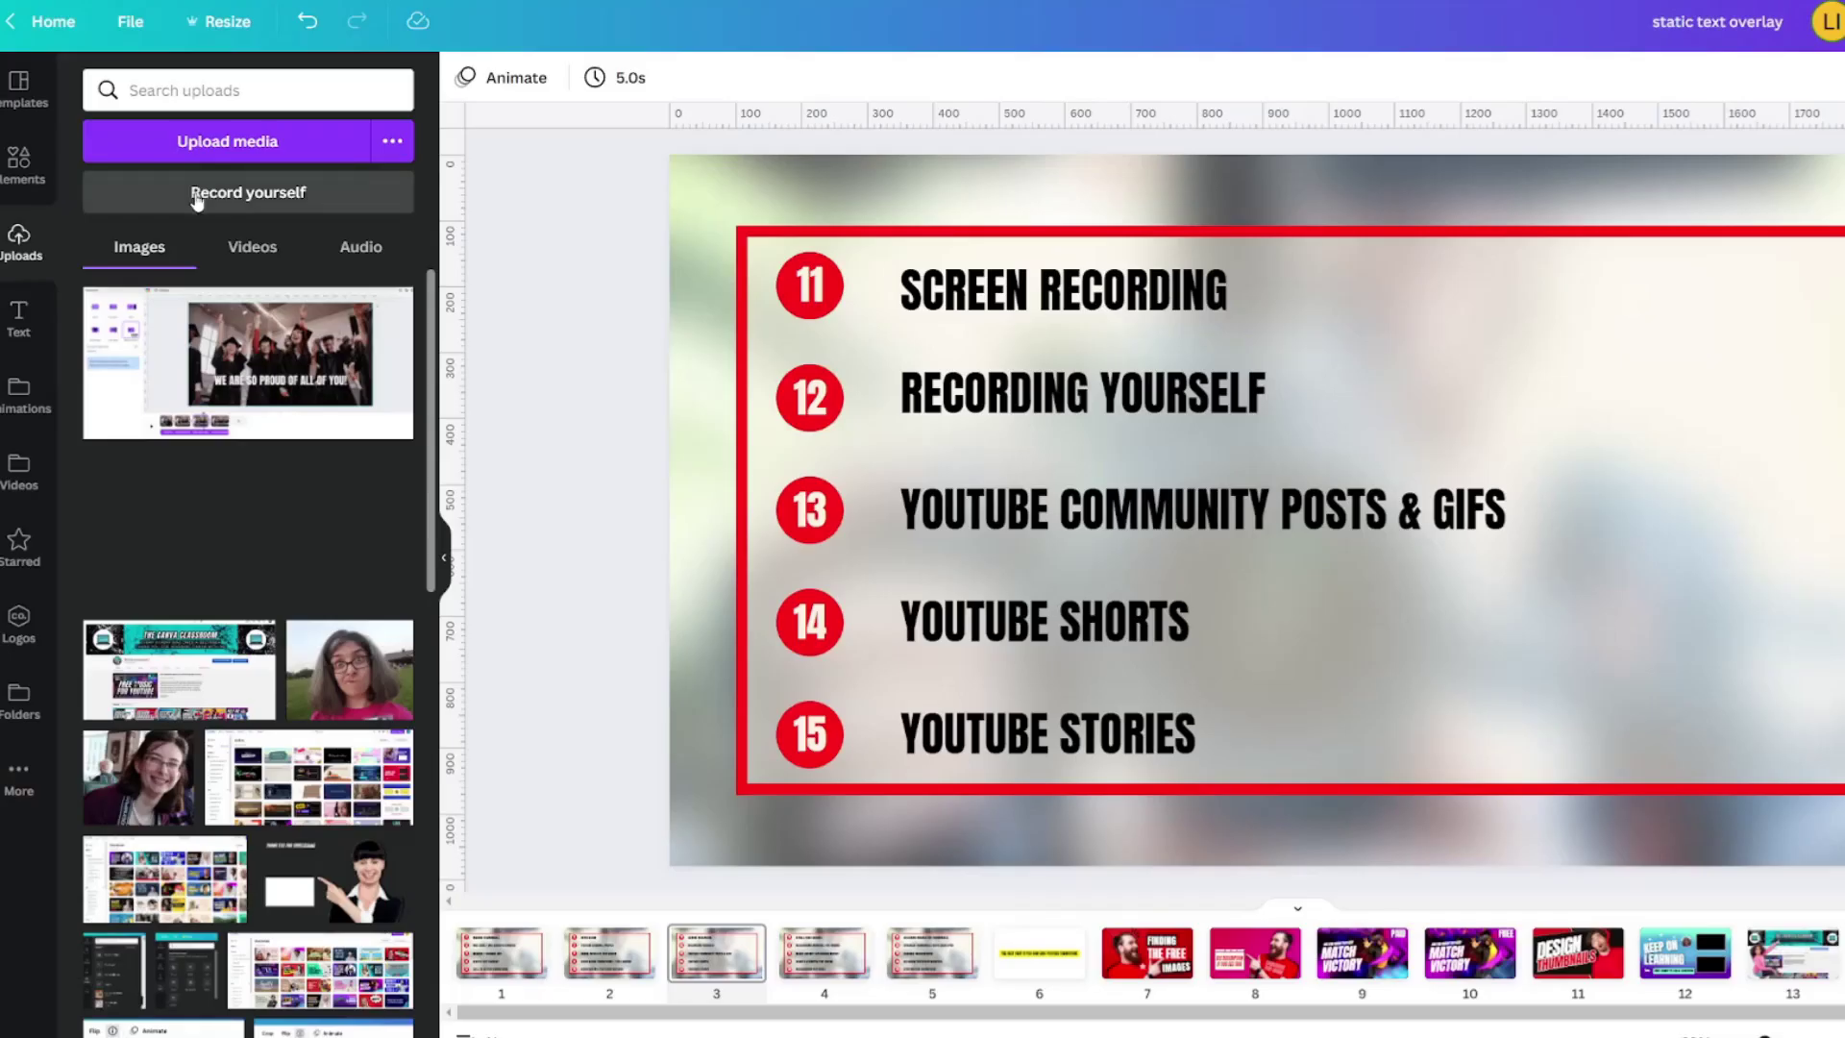
Open Record yourself from Uploads and choose Screen share in the recording studio.
left_click(199, 197)
left_click(1732, 167)
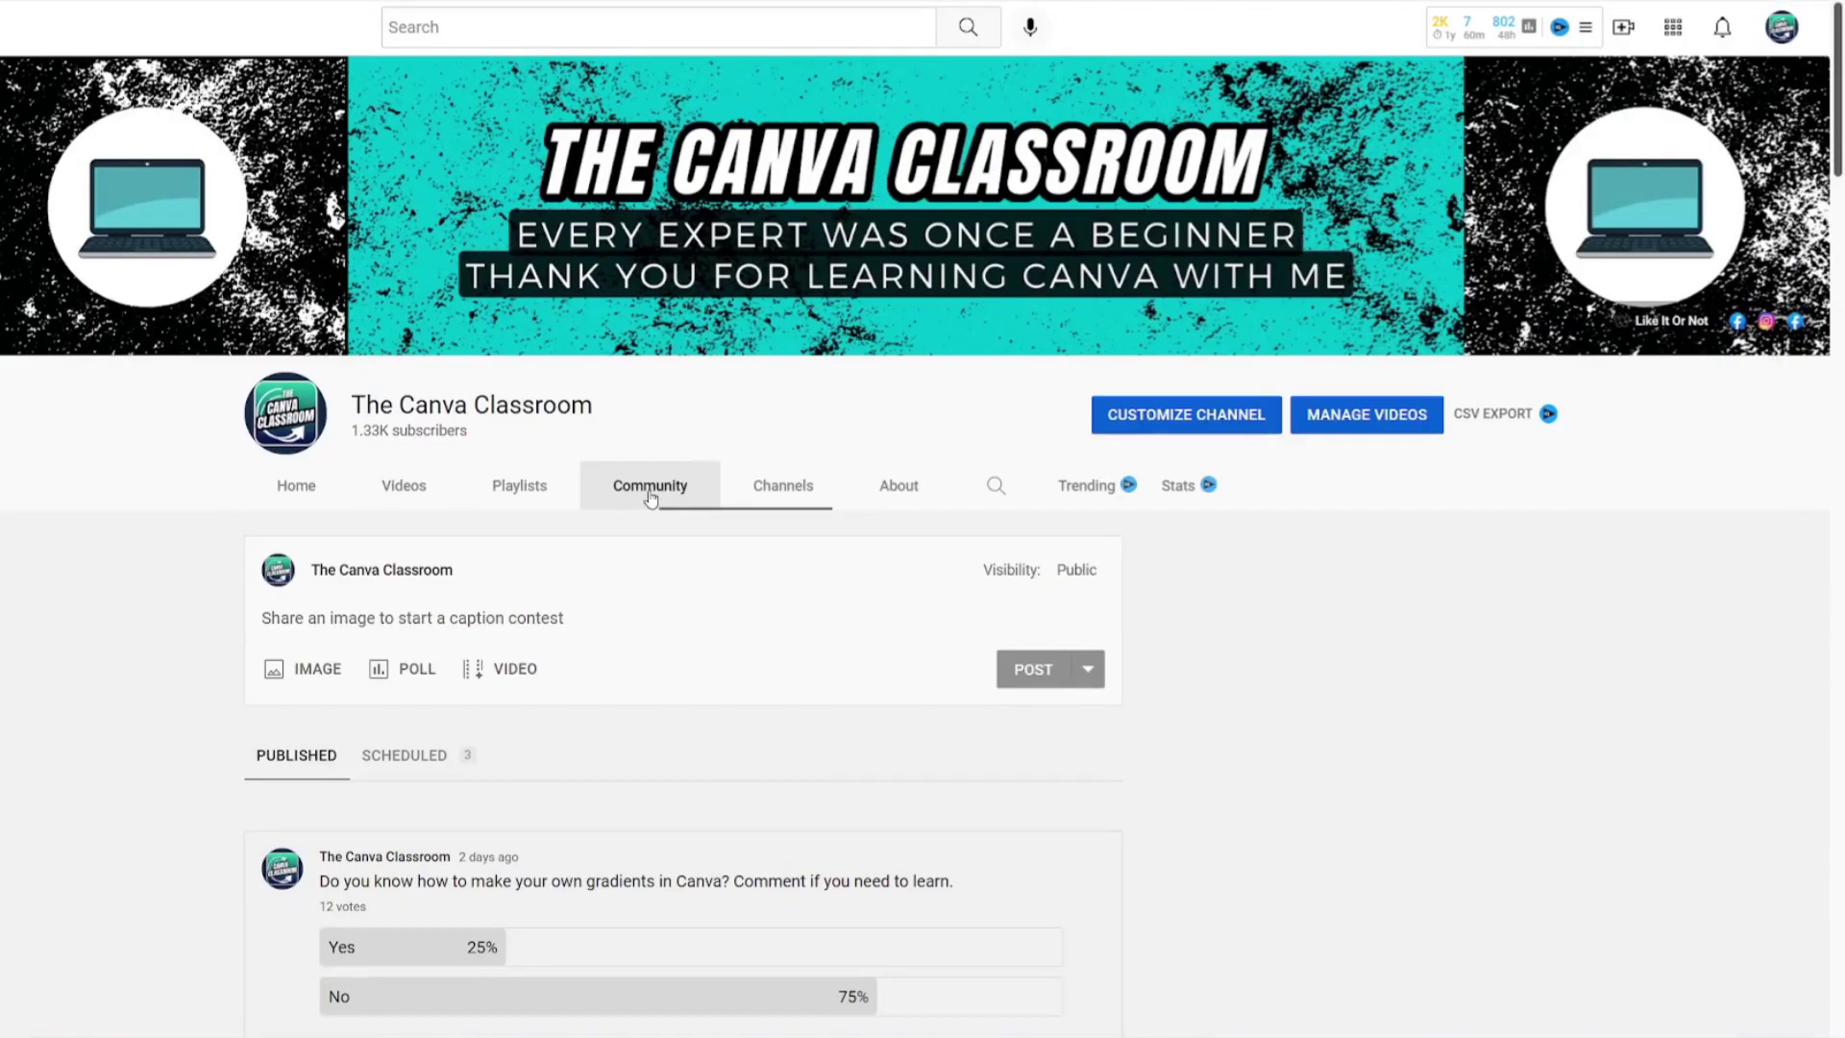
scroll(659, 507, "down", 9)
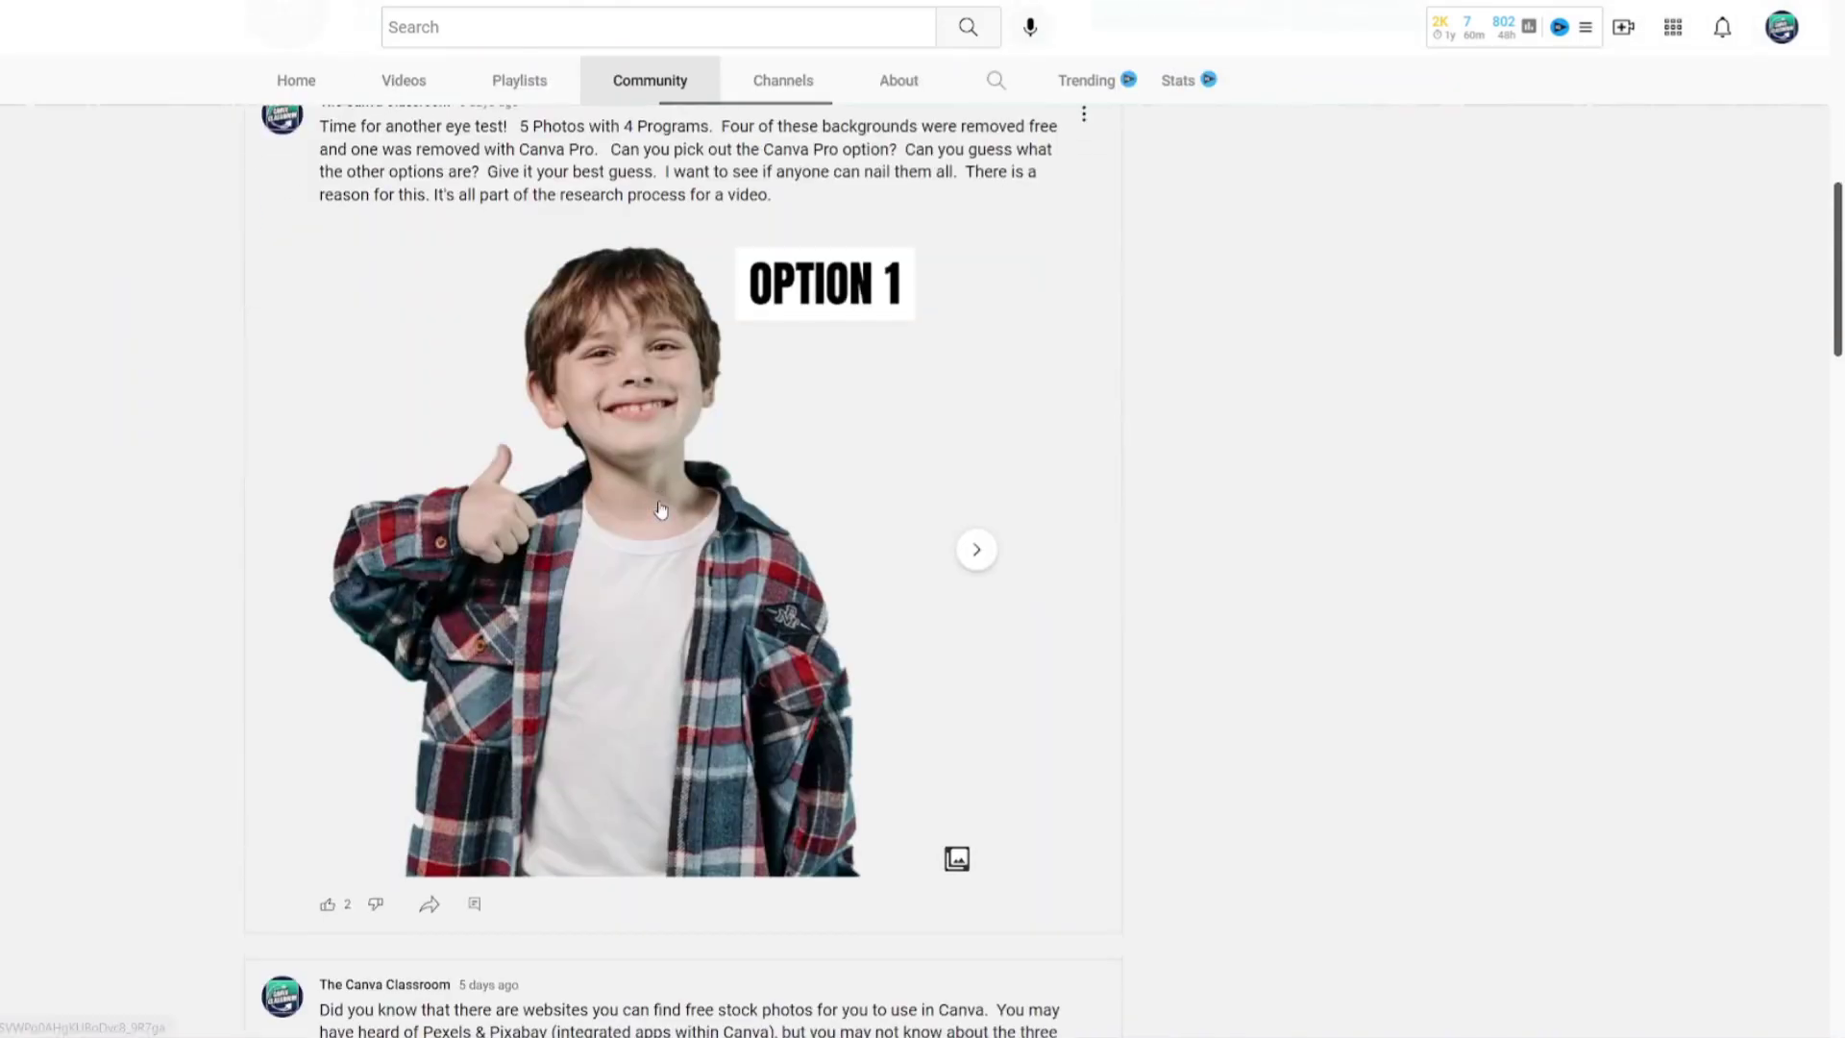
scroll(1352, 685, "down", 11)
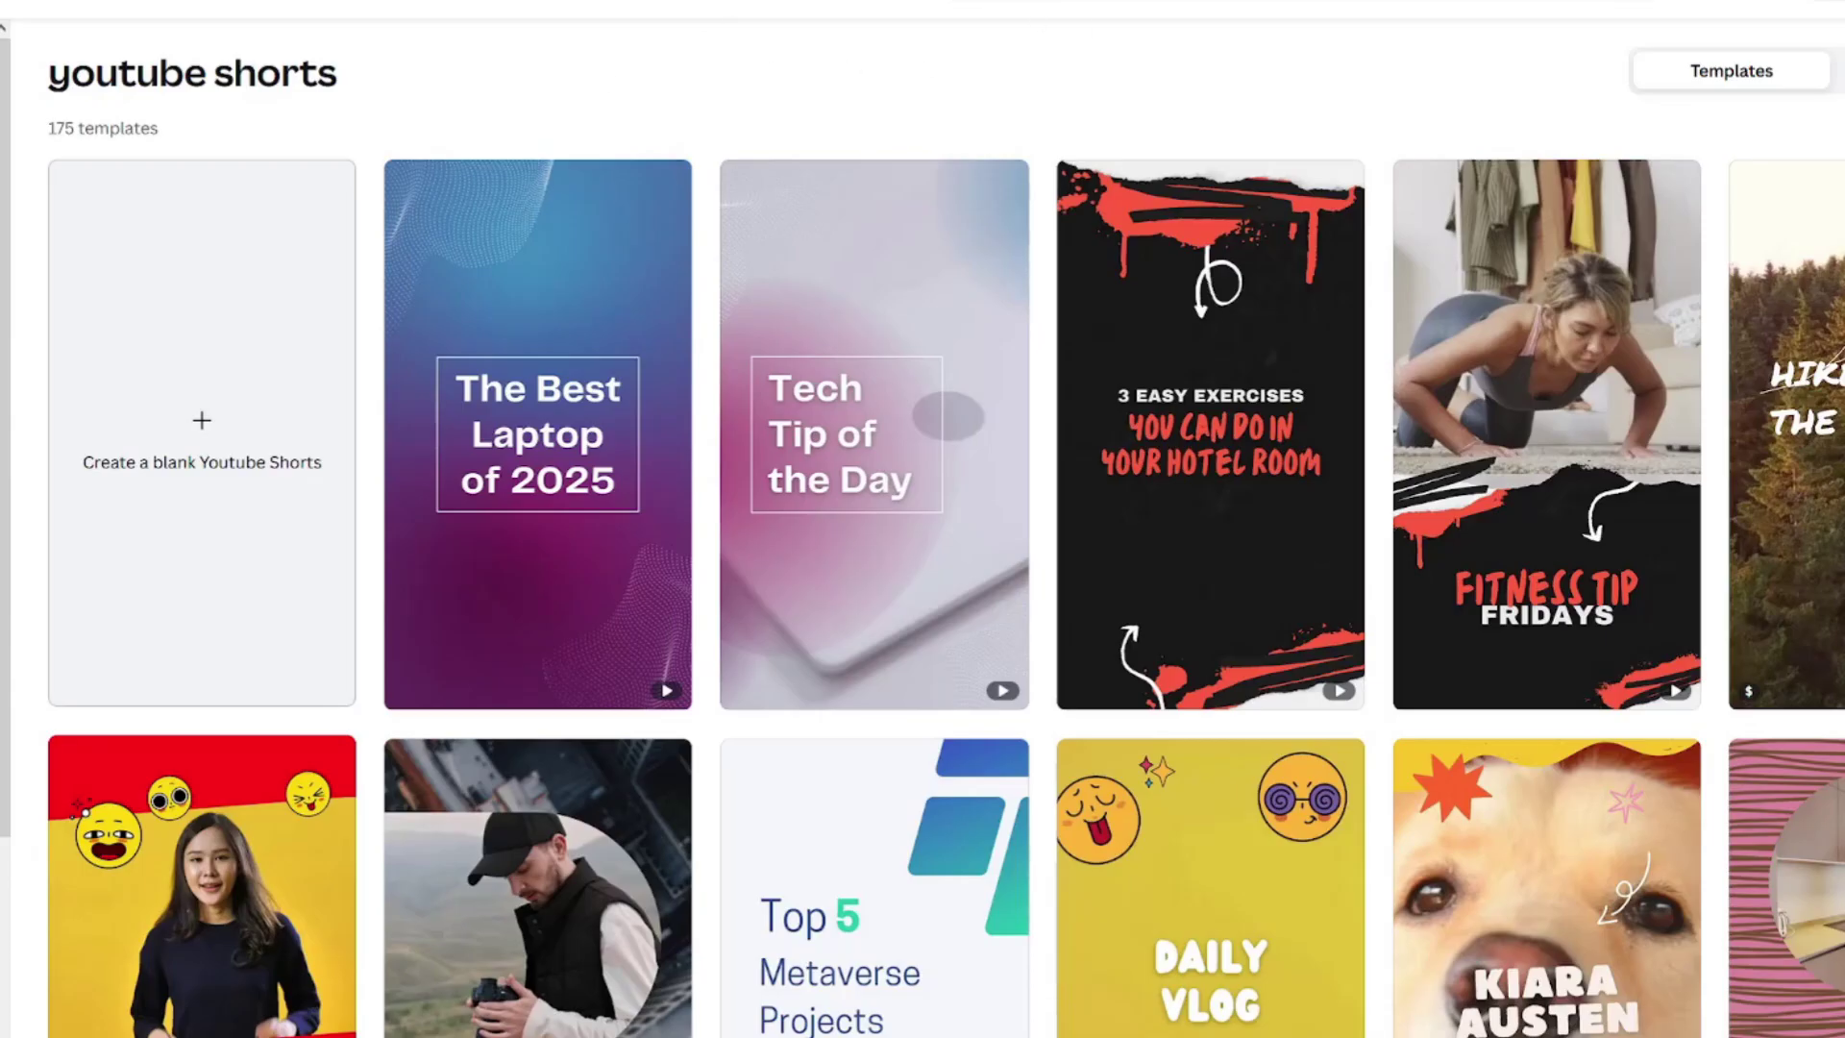
Create a blank Mobile Video design and add a second blank page.
scroll(922, 519, "down", 10)
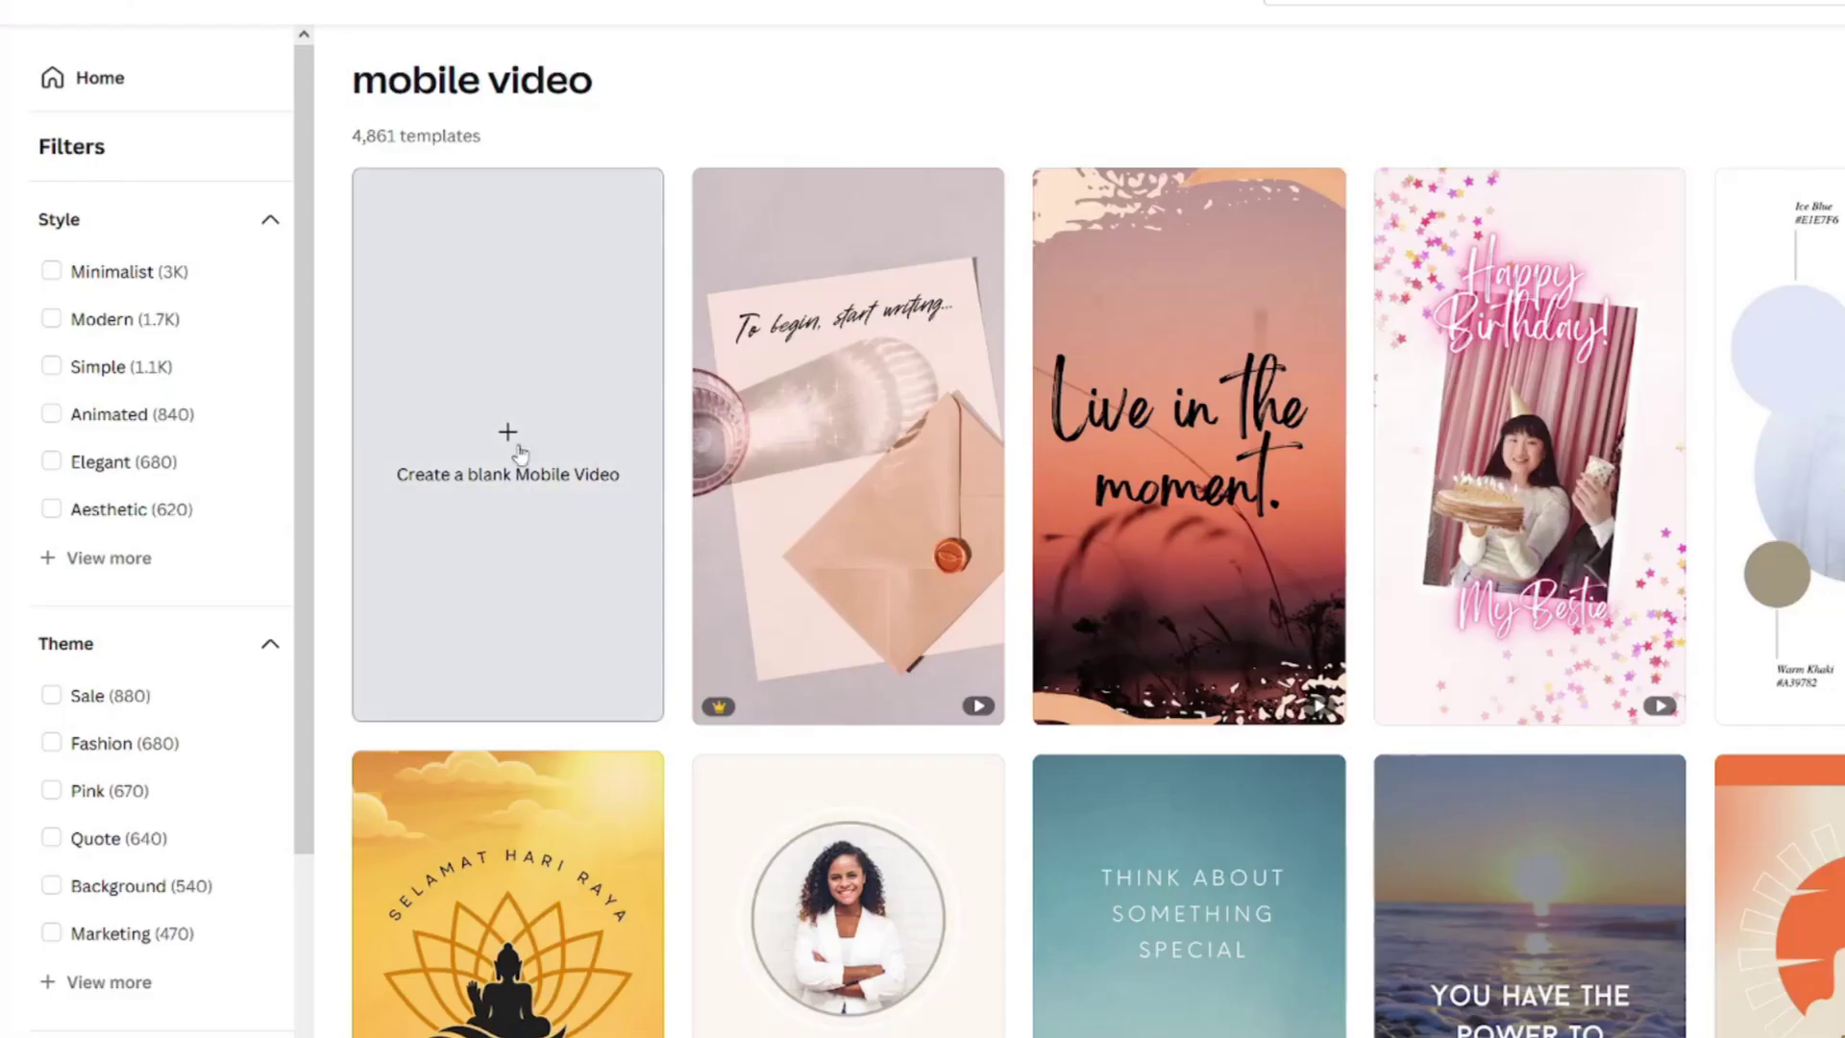
left_click(506, 407)
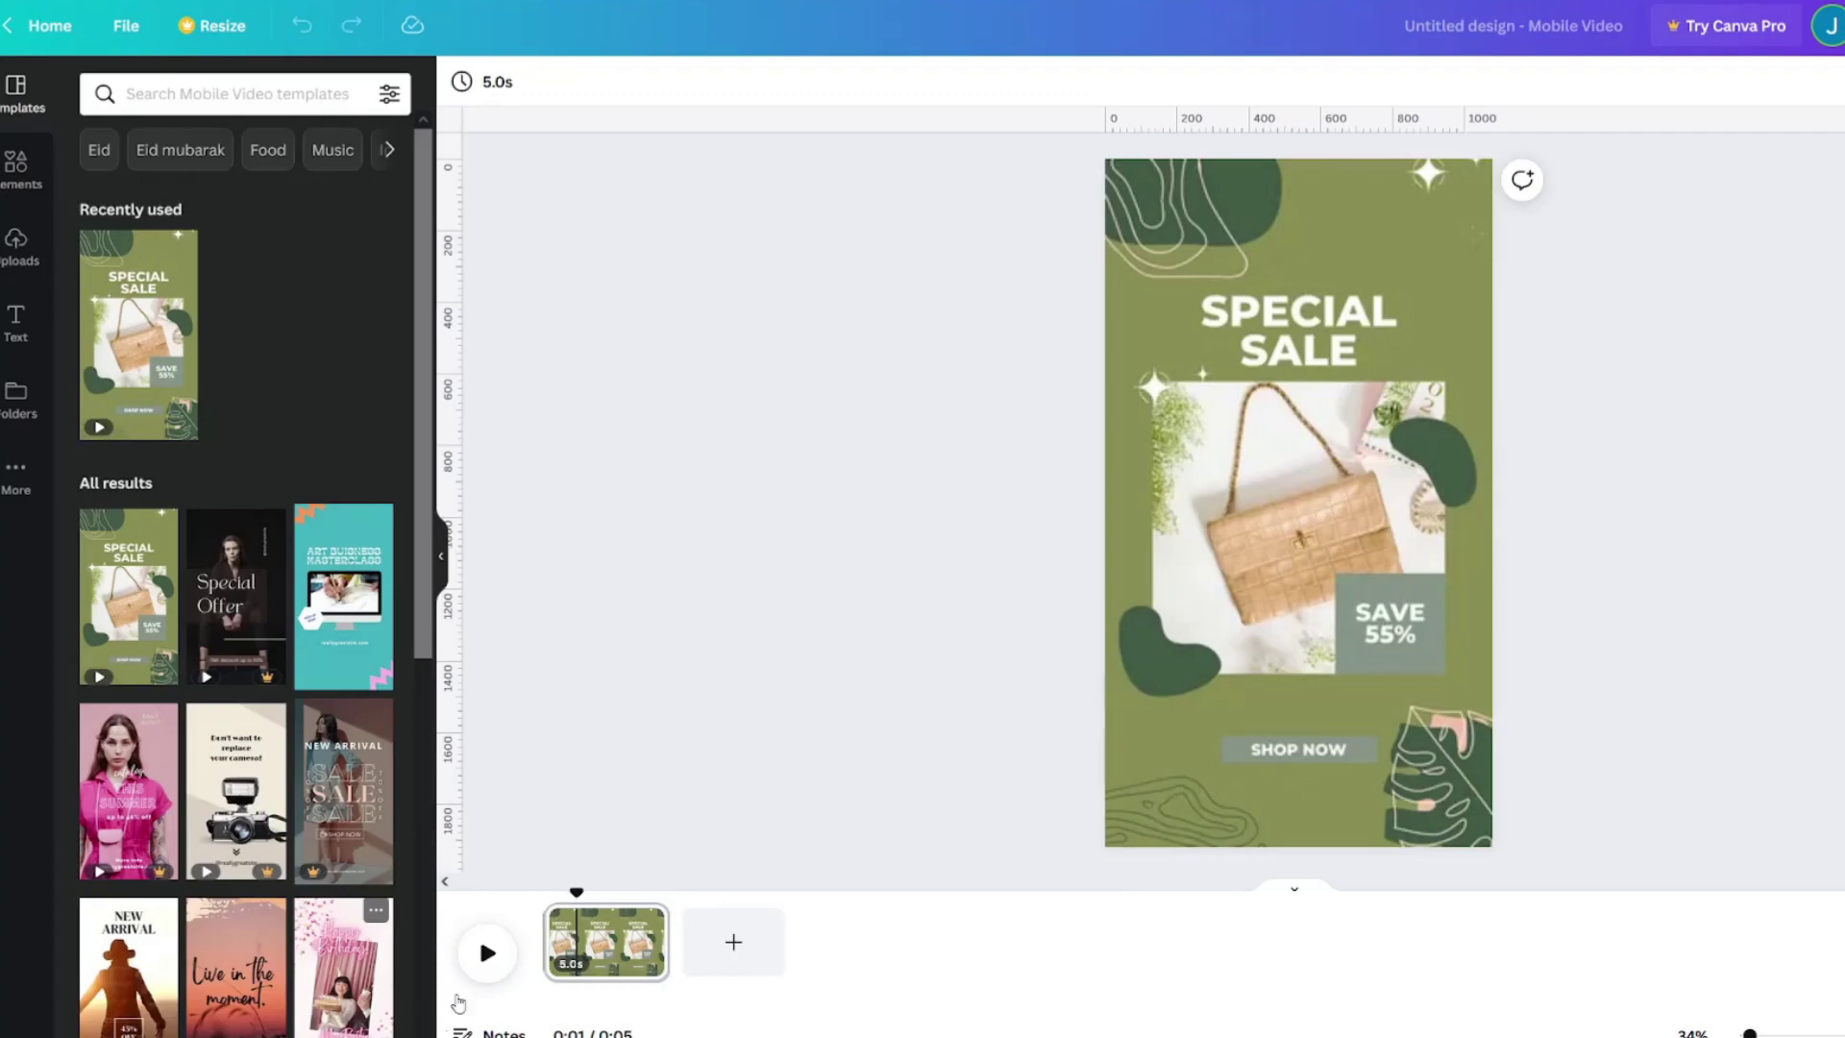
left_click(733, 941)
left_click(703, 949)
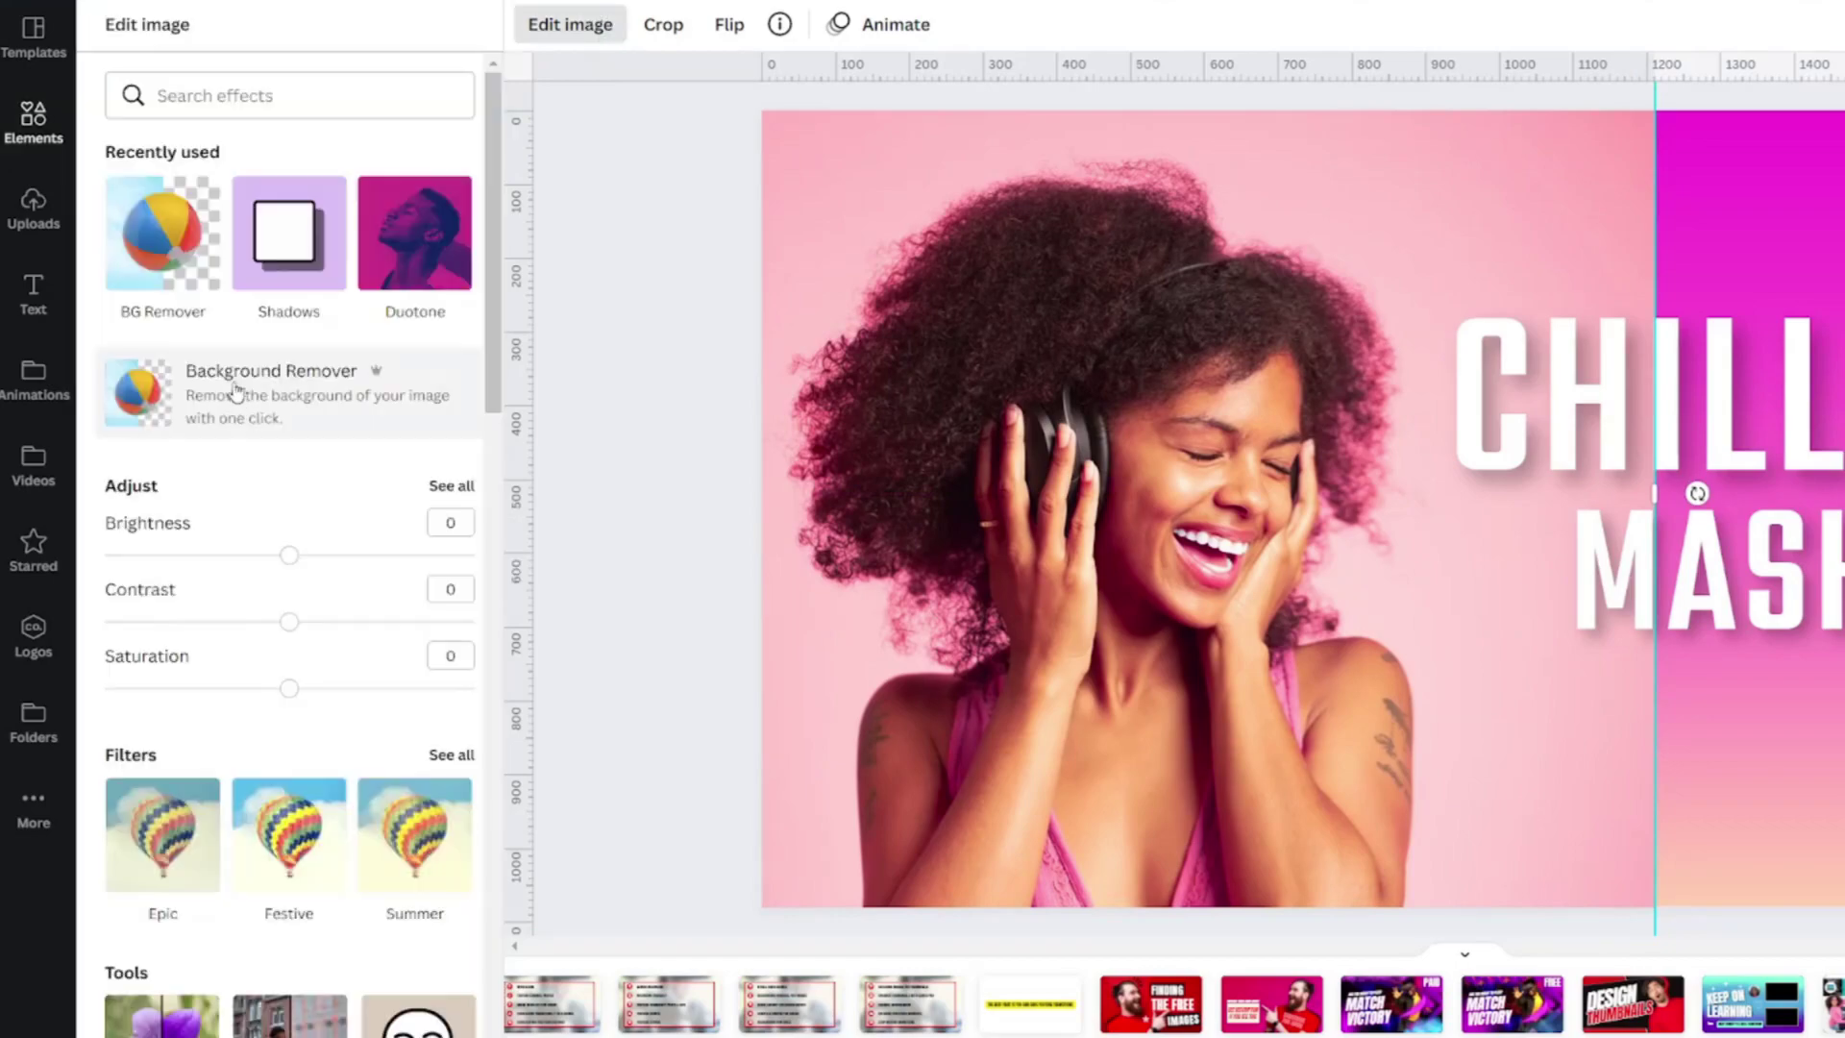
Remove the headphones photo's background, move the cut-out higher, and start a media upload.
left_click(358, 412)
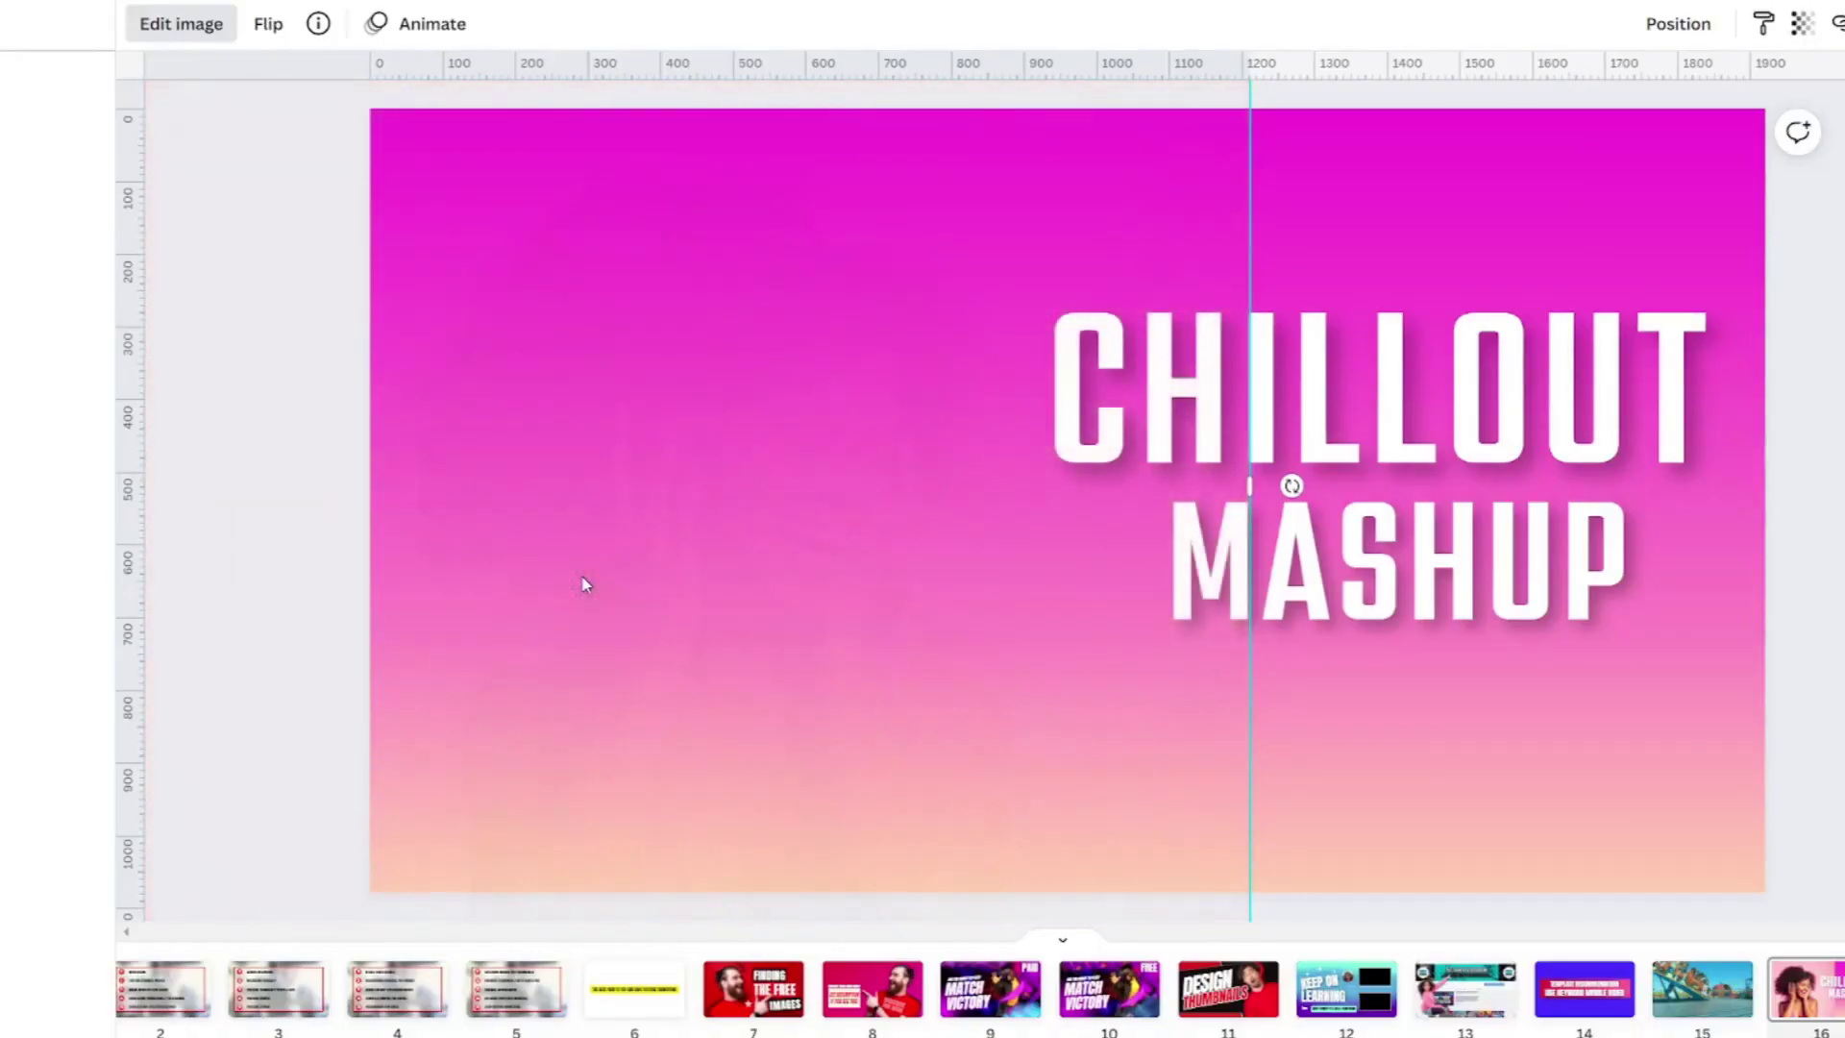
left_click_drag(598, 587, 595, 514)
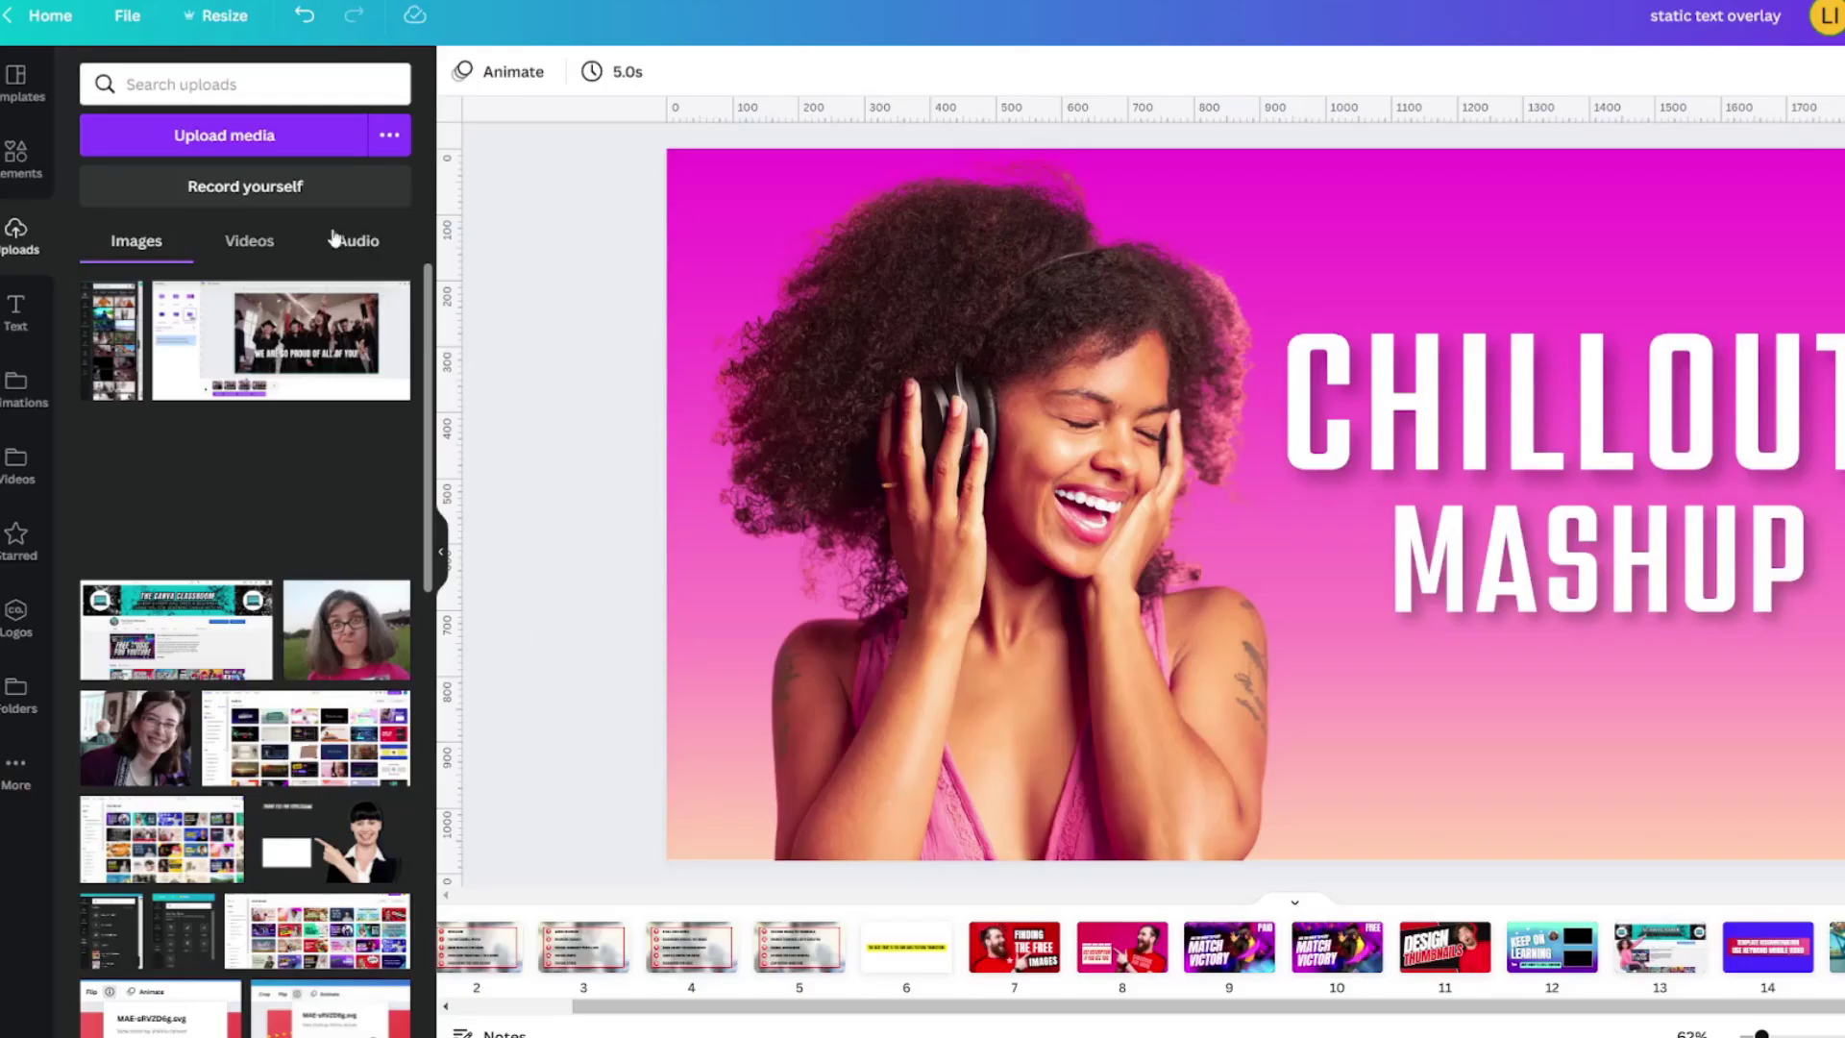
left_click(277, 142)
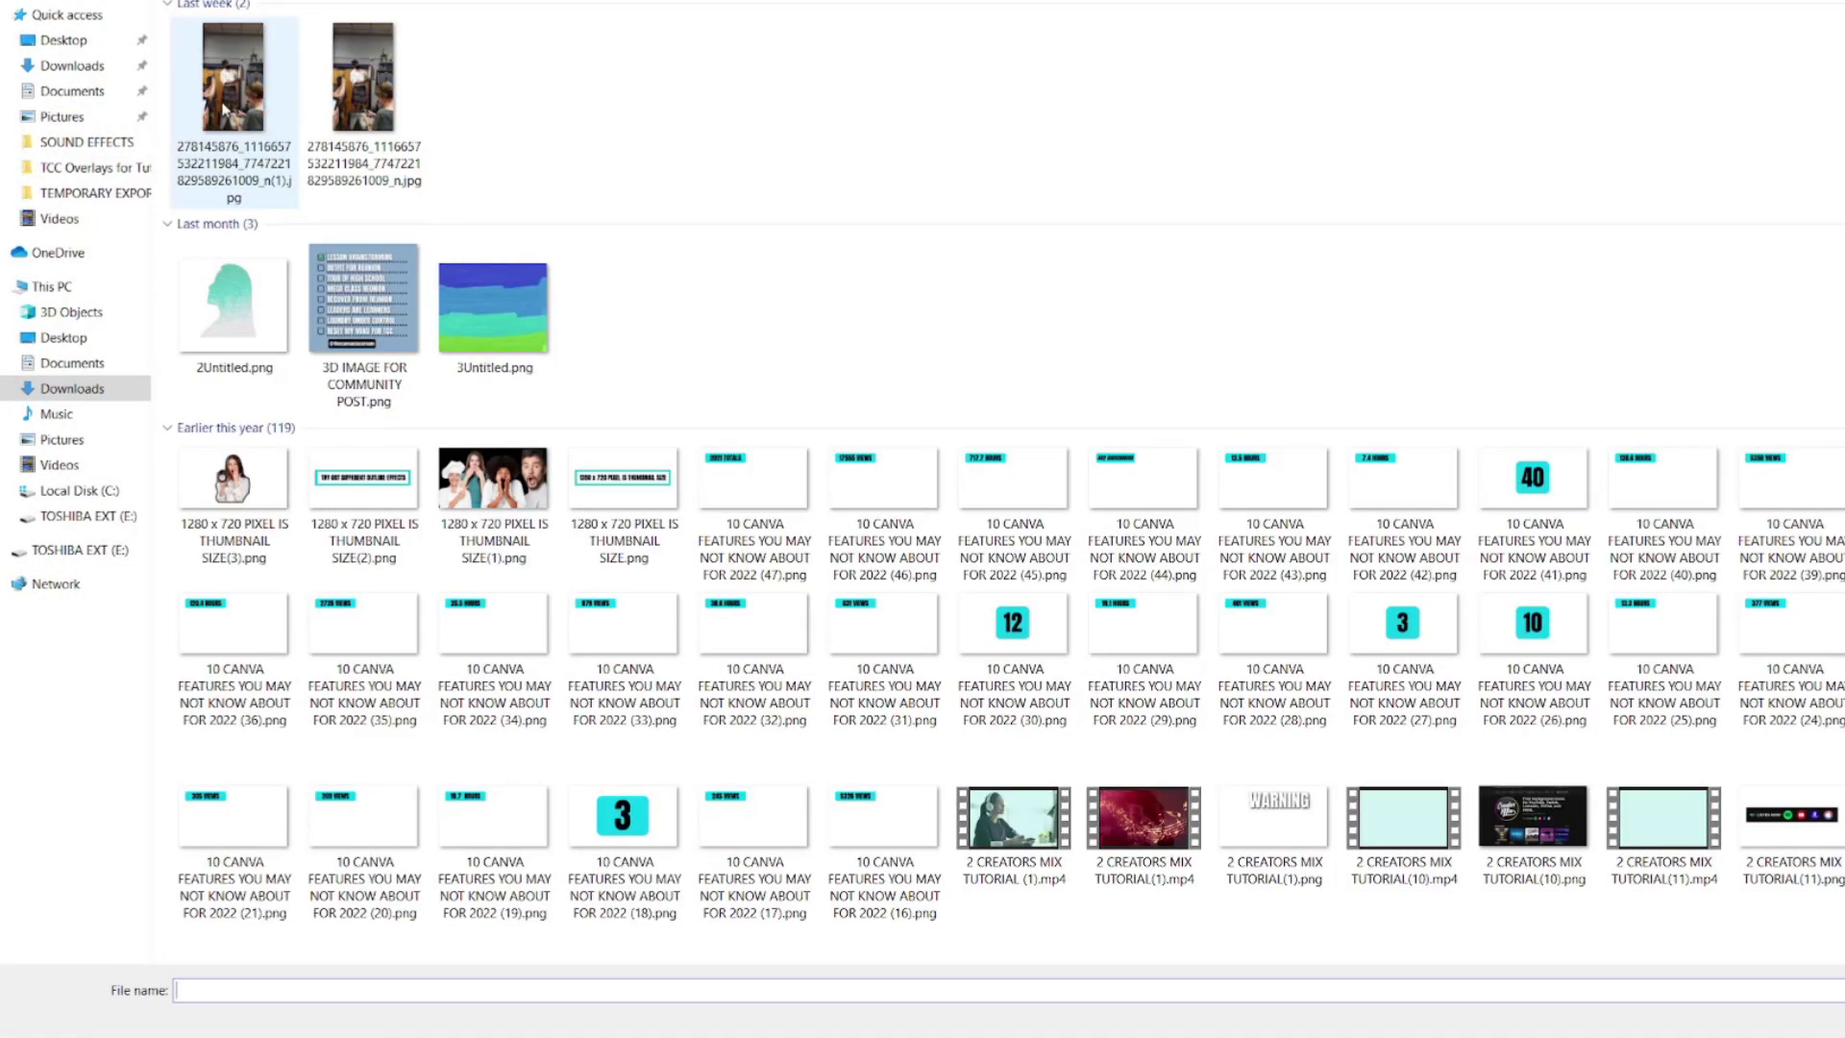
Upload CM_02 Ocean Drive.mp3 from the Downloads folder.
double_click(223, 108)
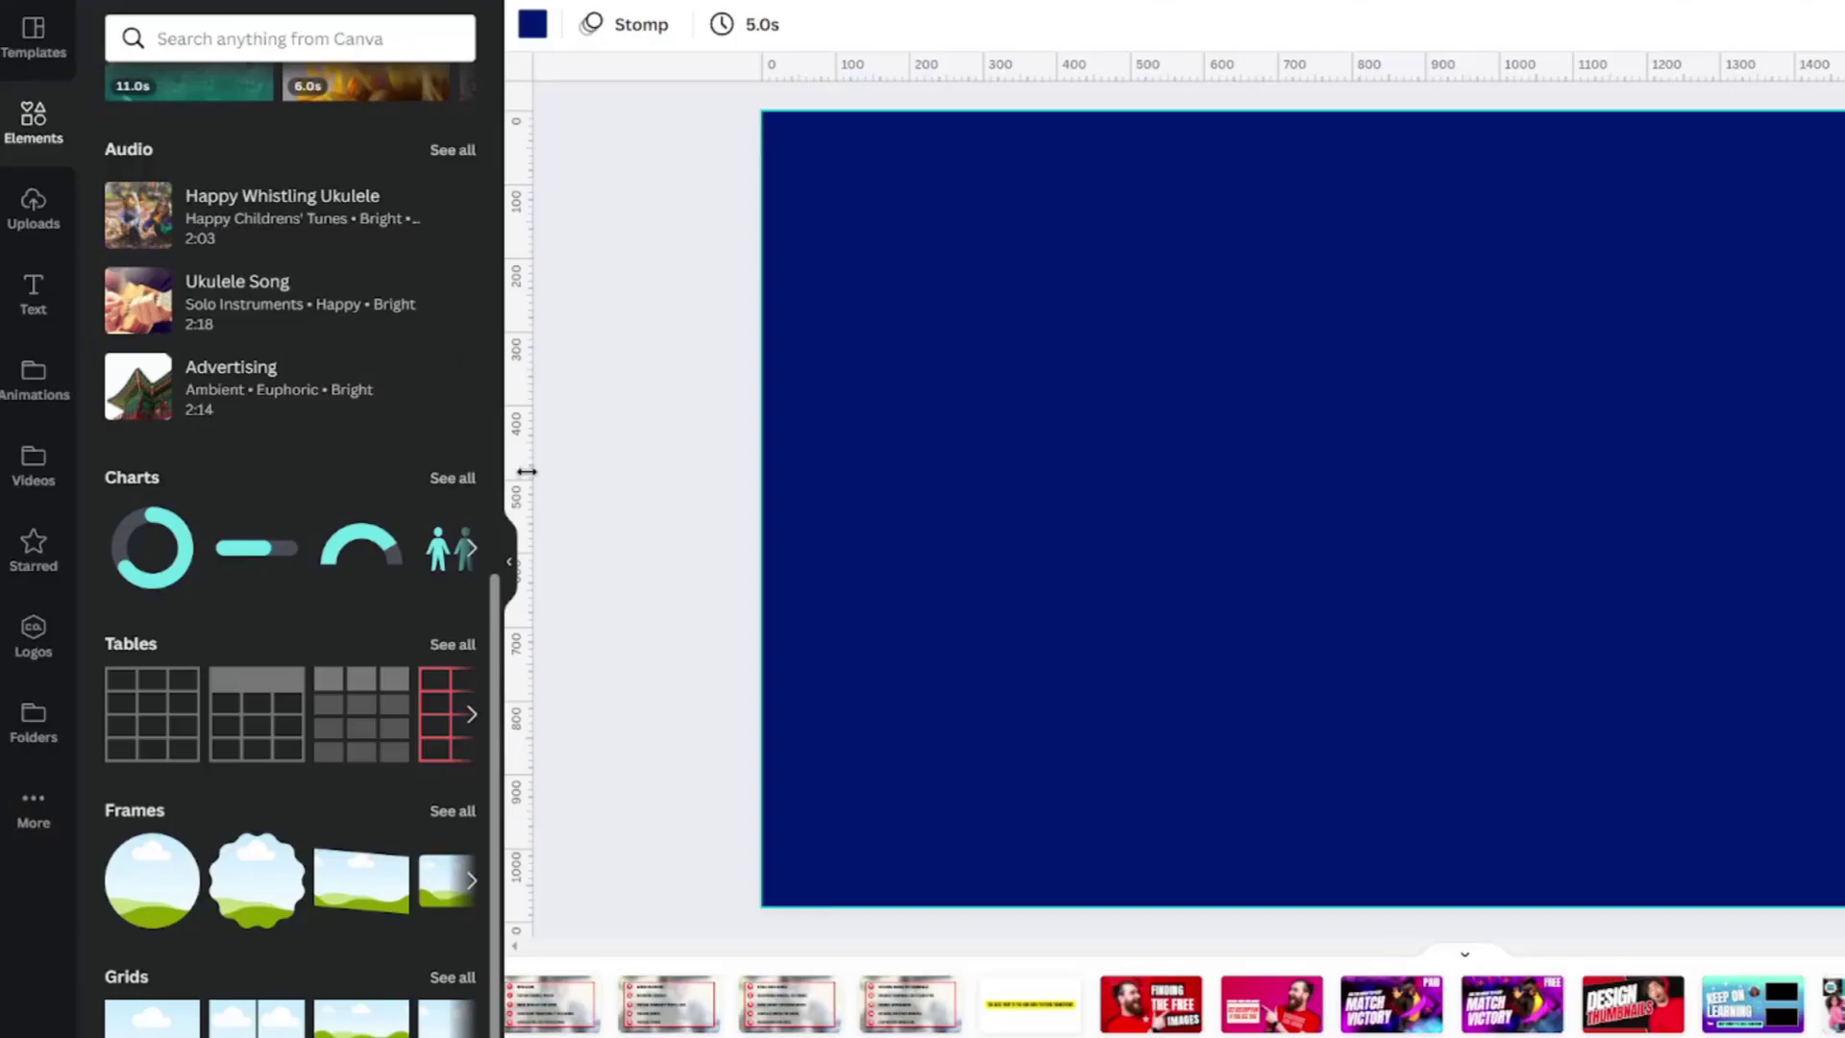
Show the full Canva apps list, including YouTube, via More in the sidebar.
left_click(452, 478)
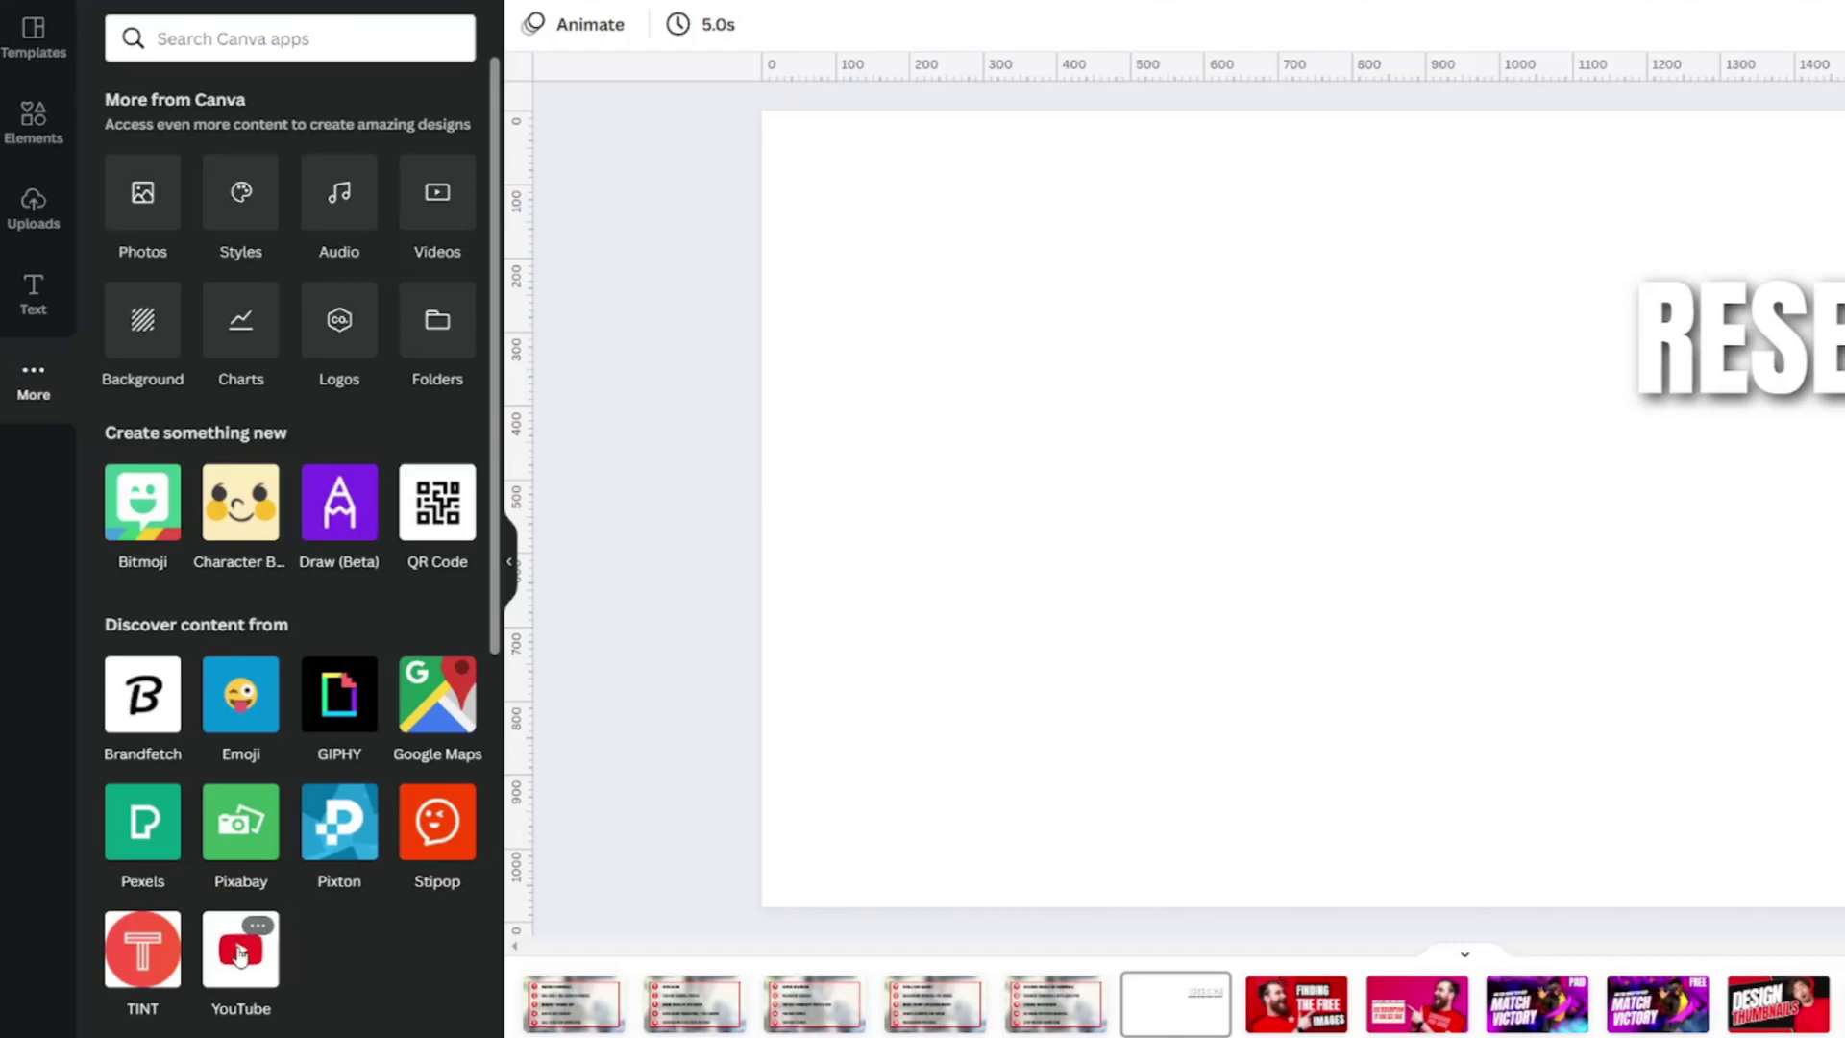
Search the YouTube app for 'EDITING TEXT IN CANVA' videos and browse the results.
left_click(240, 953)
left_click(263, 43)
type("ED")
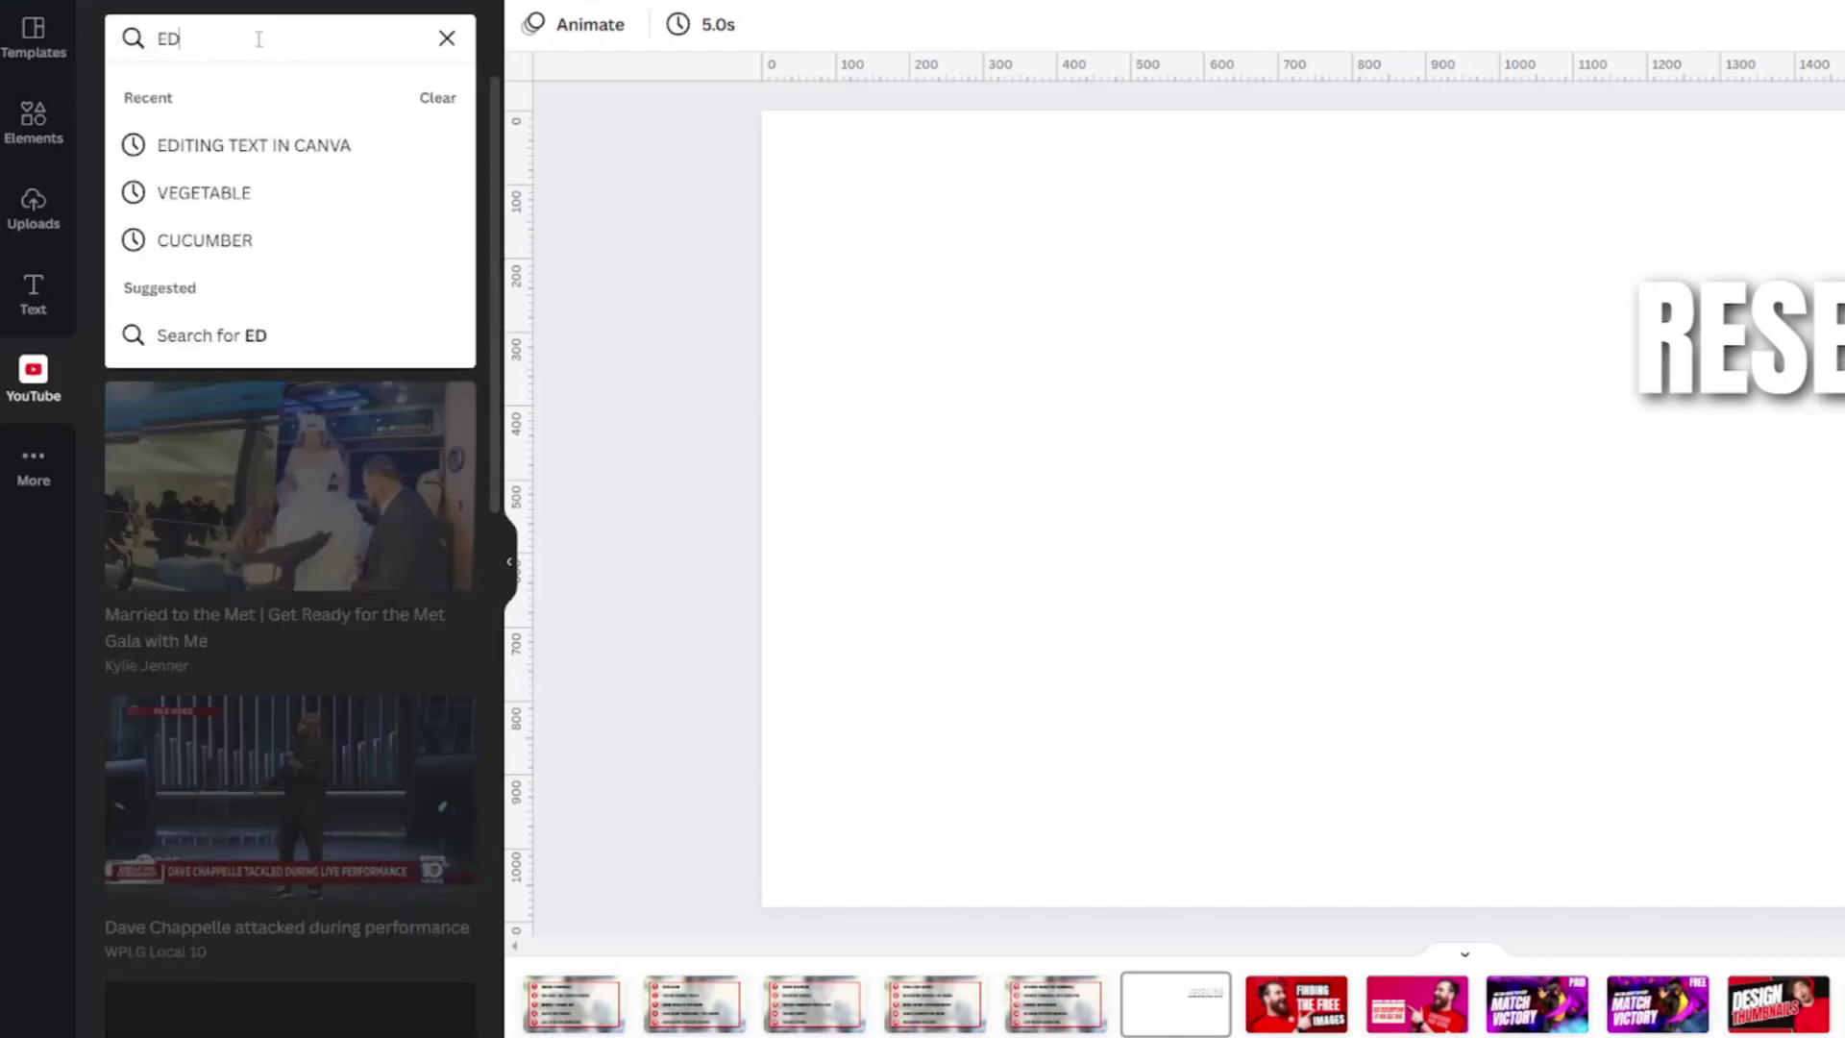
type("ITING TEXT IN CANVA")
key("Return")
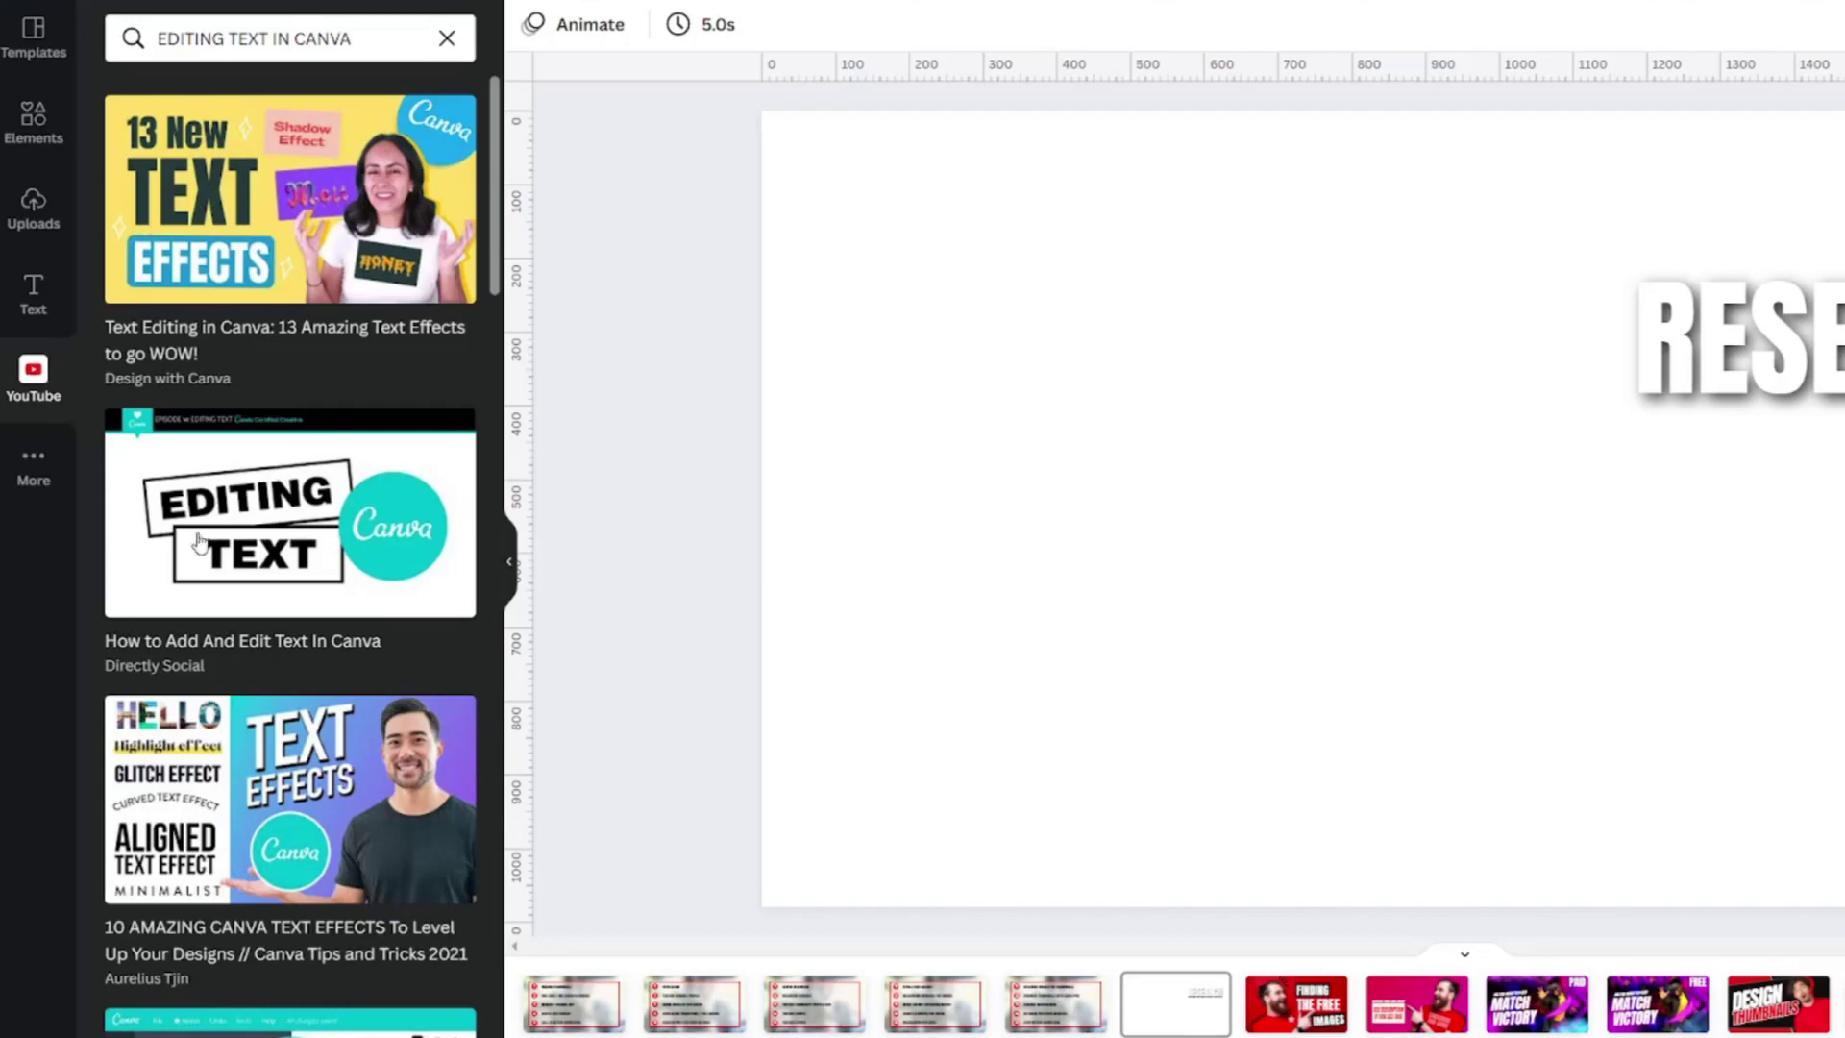
scroll(270, 595, "down", 8)
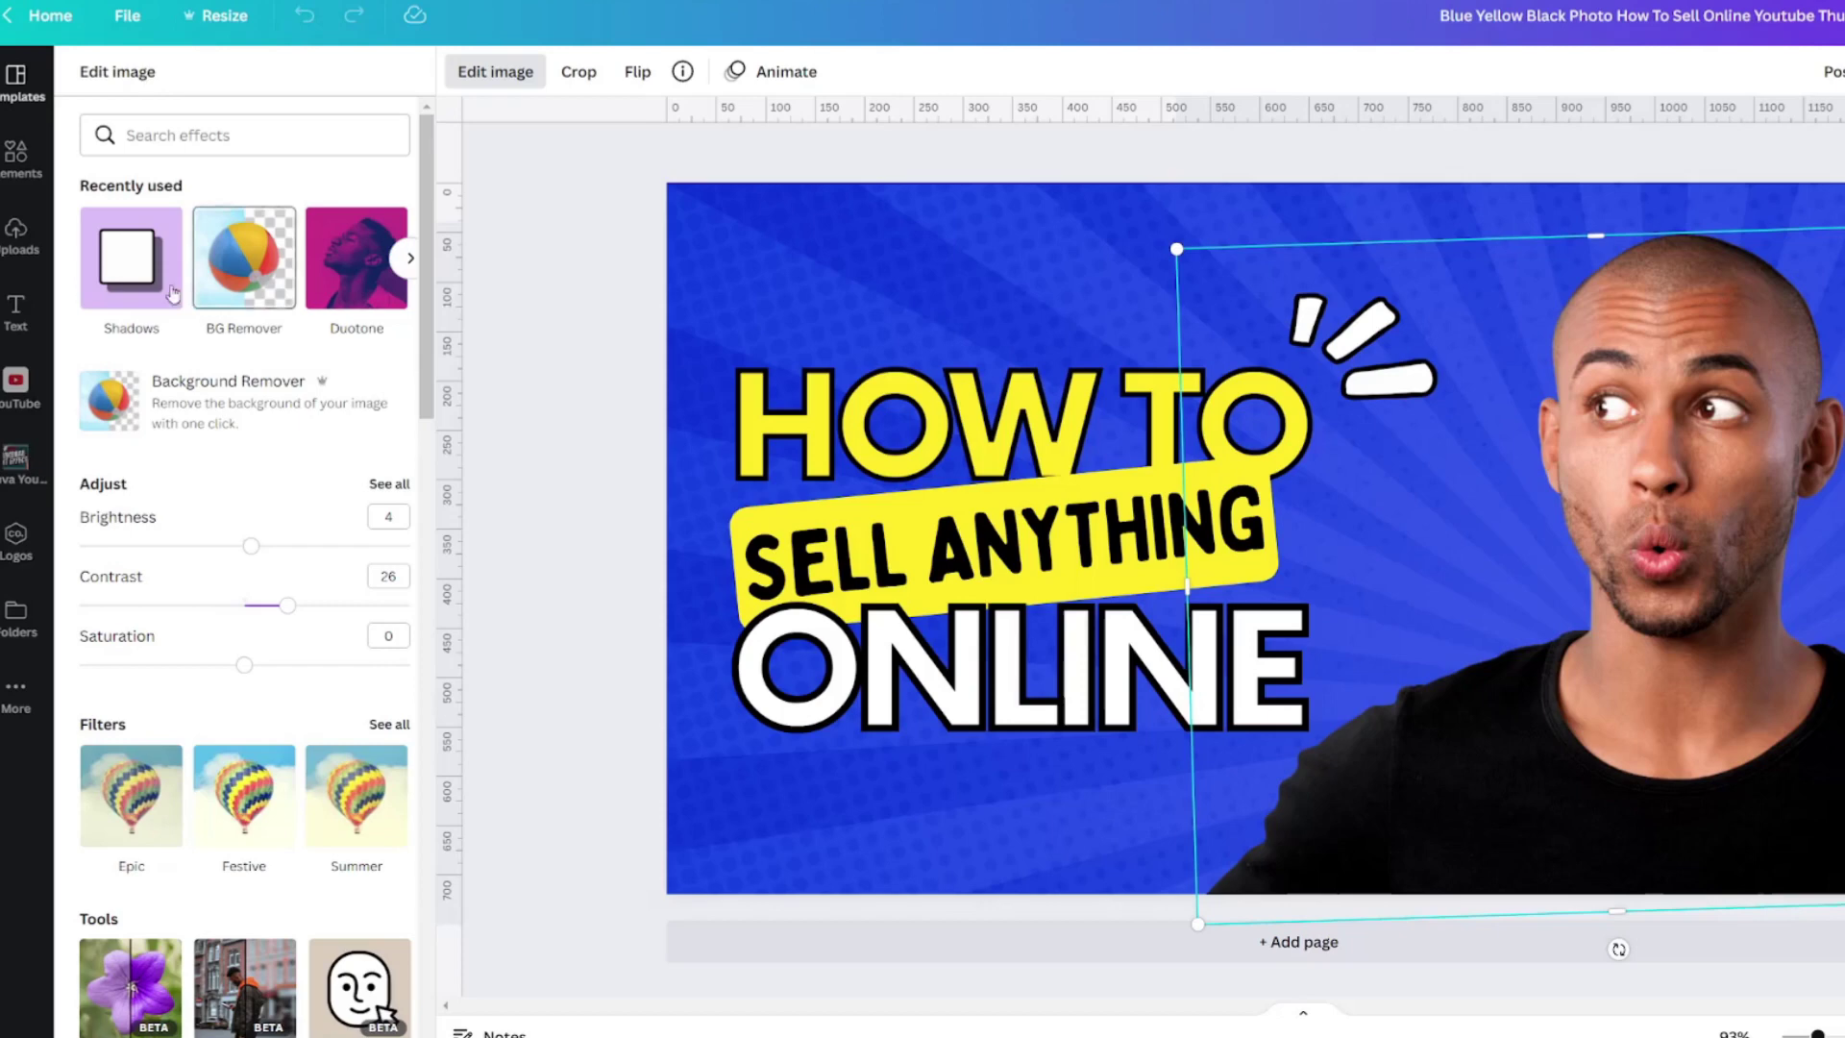
Apply a Glow shadow to the man's cut-out photo and increase its Size.
left_click(121, 272)
left_click(242, 184)
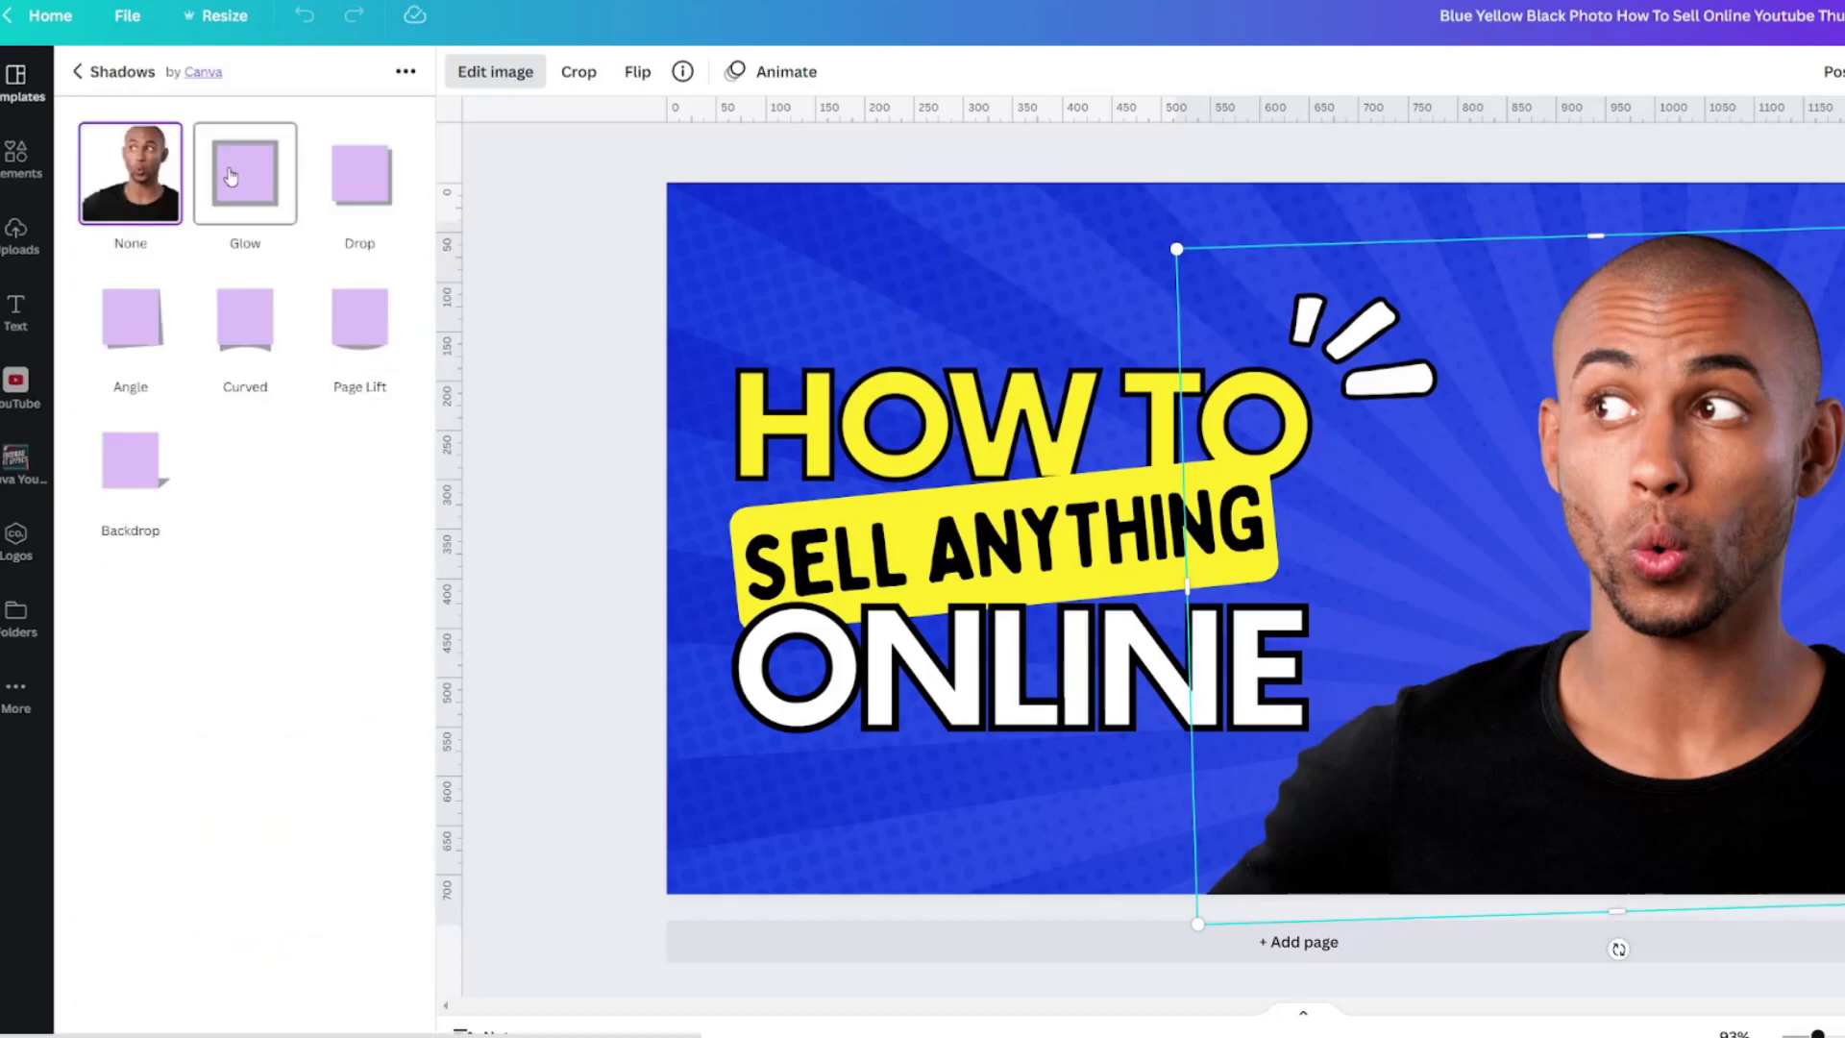
left_click(242, 185)
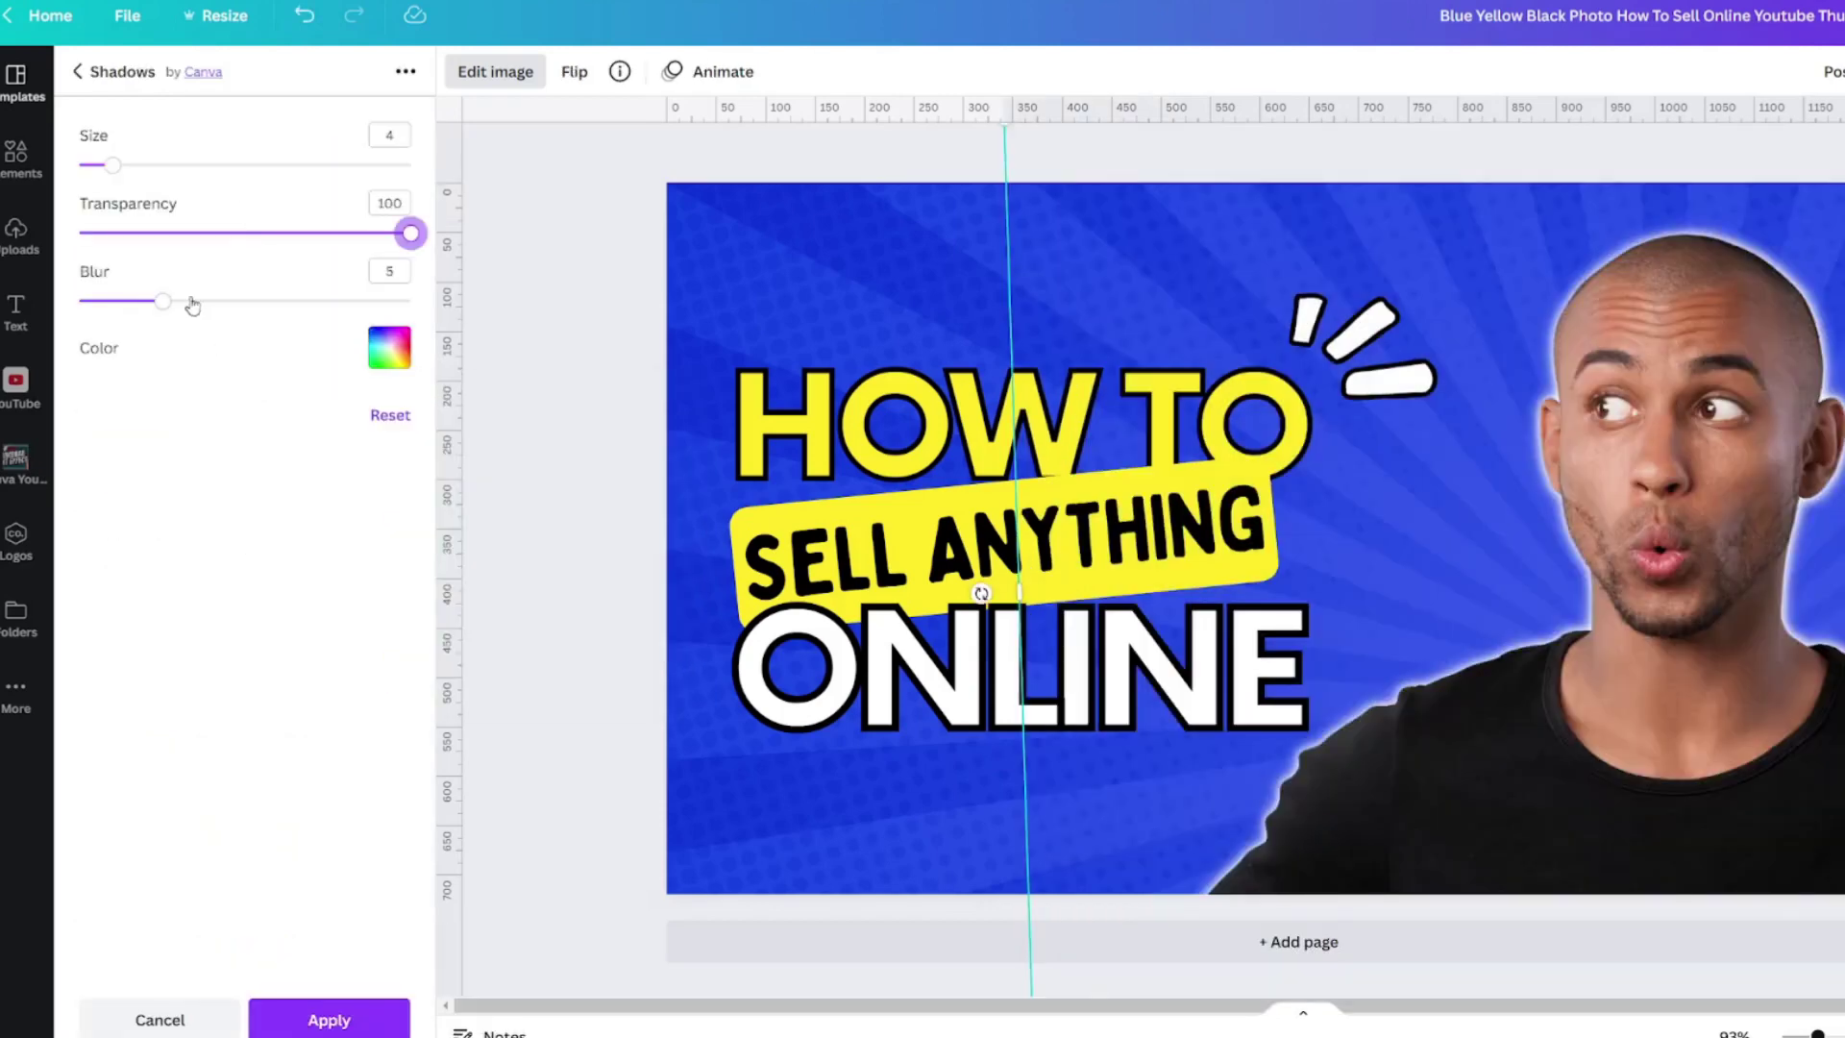
left_click_drag(183, 166, 164, 171)
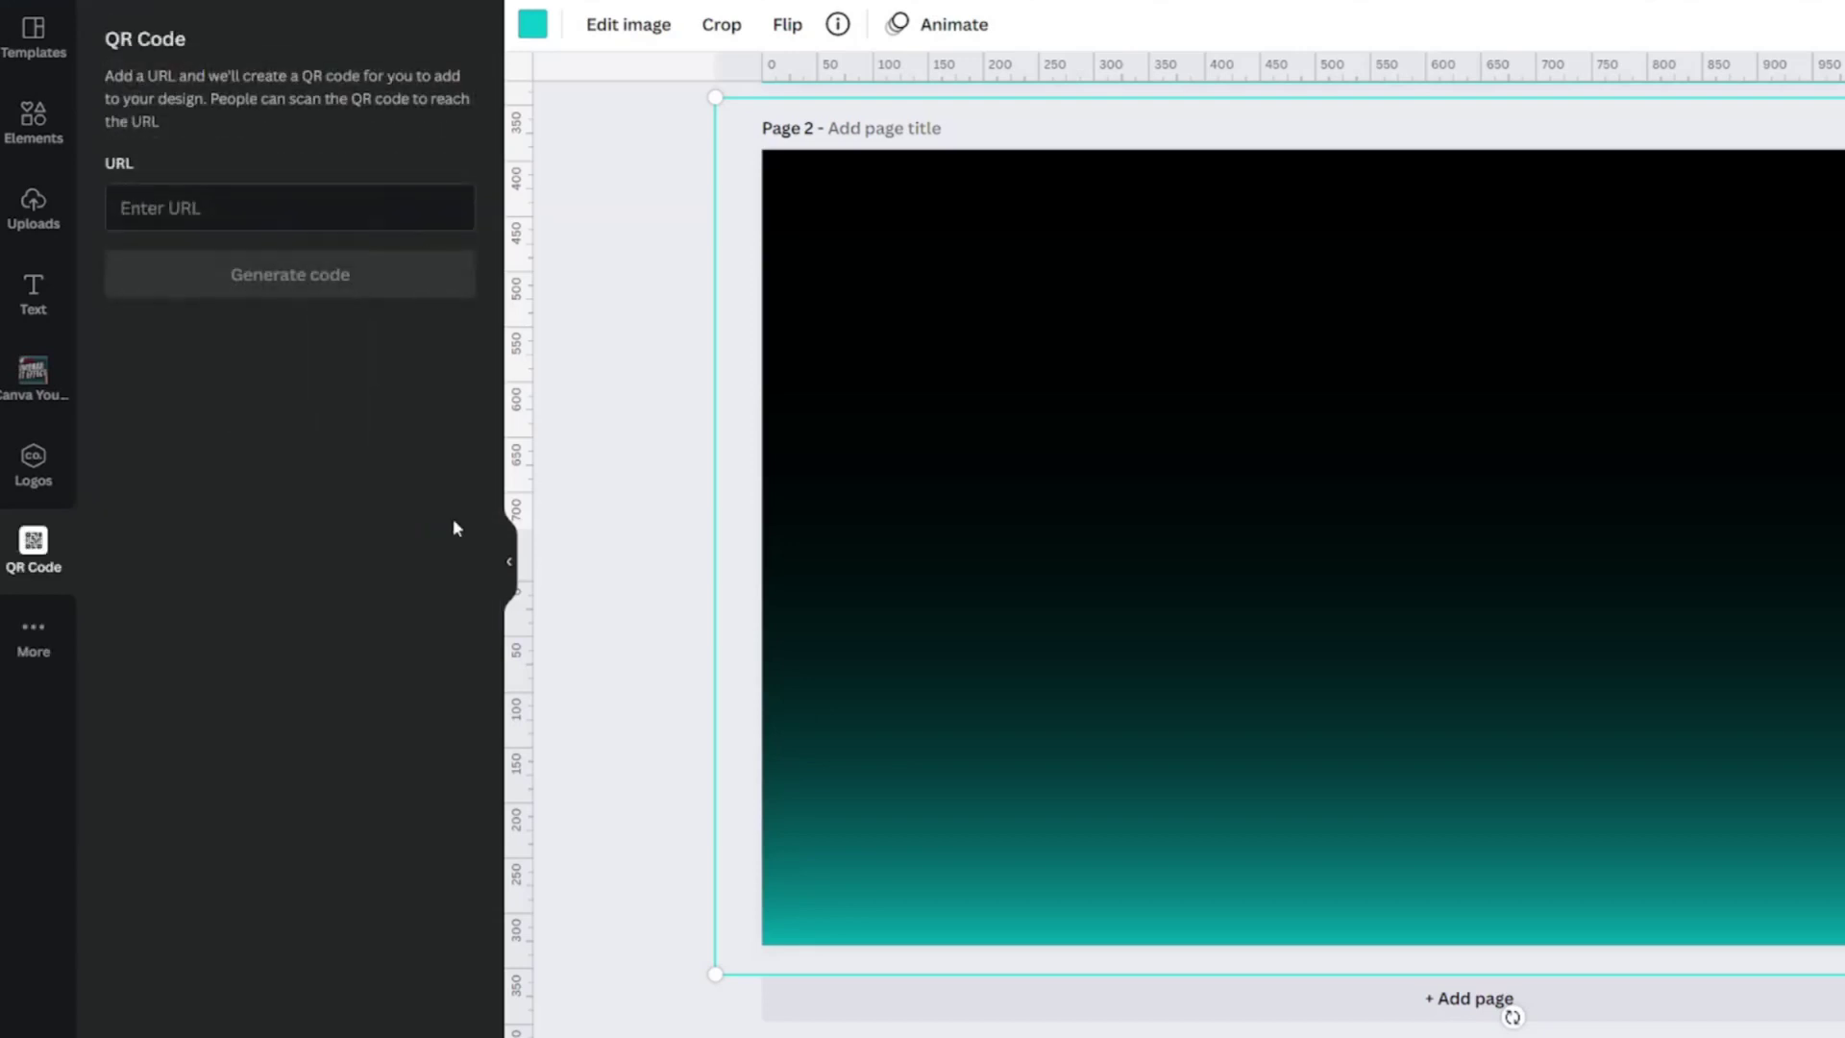
type("www")
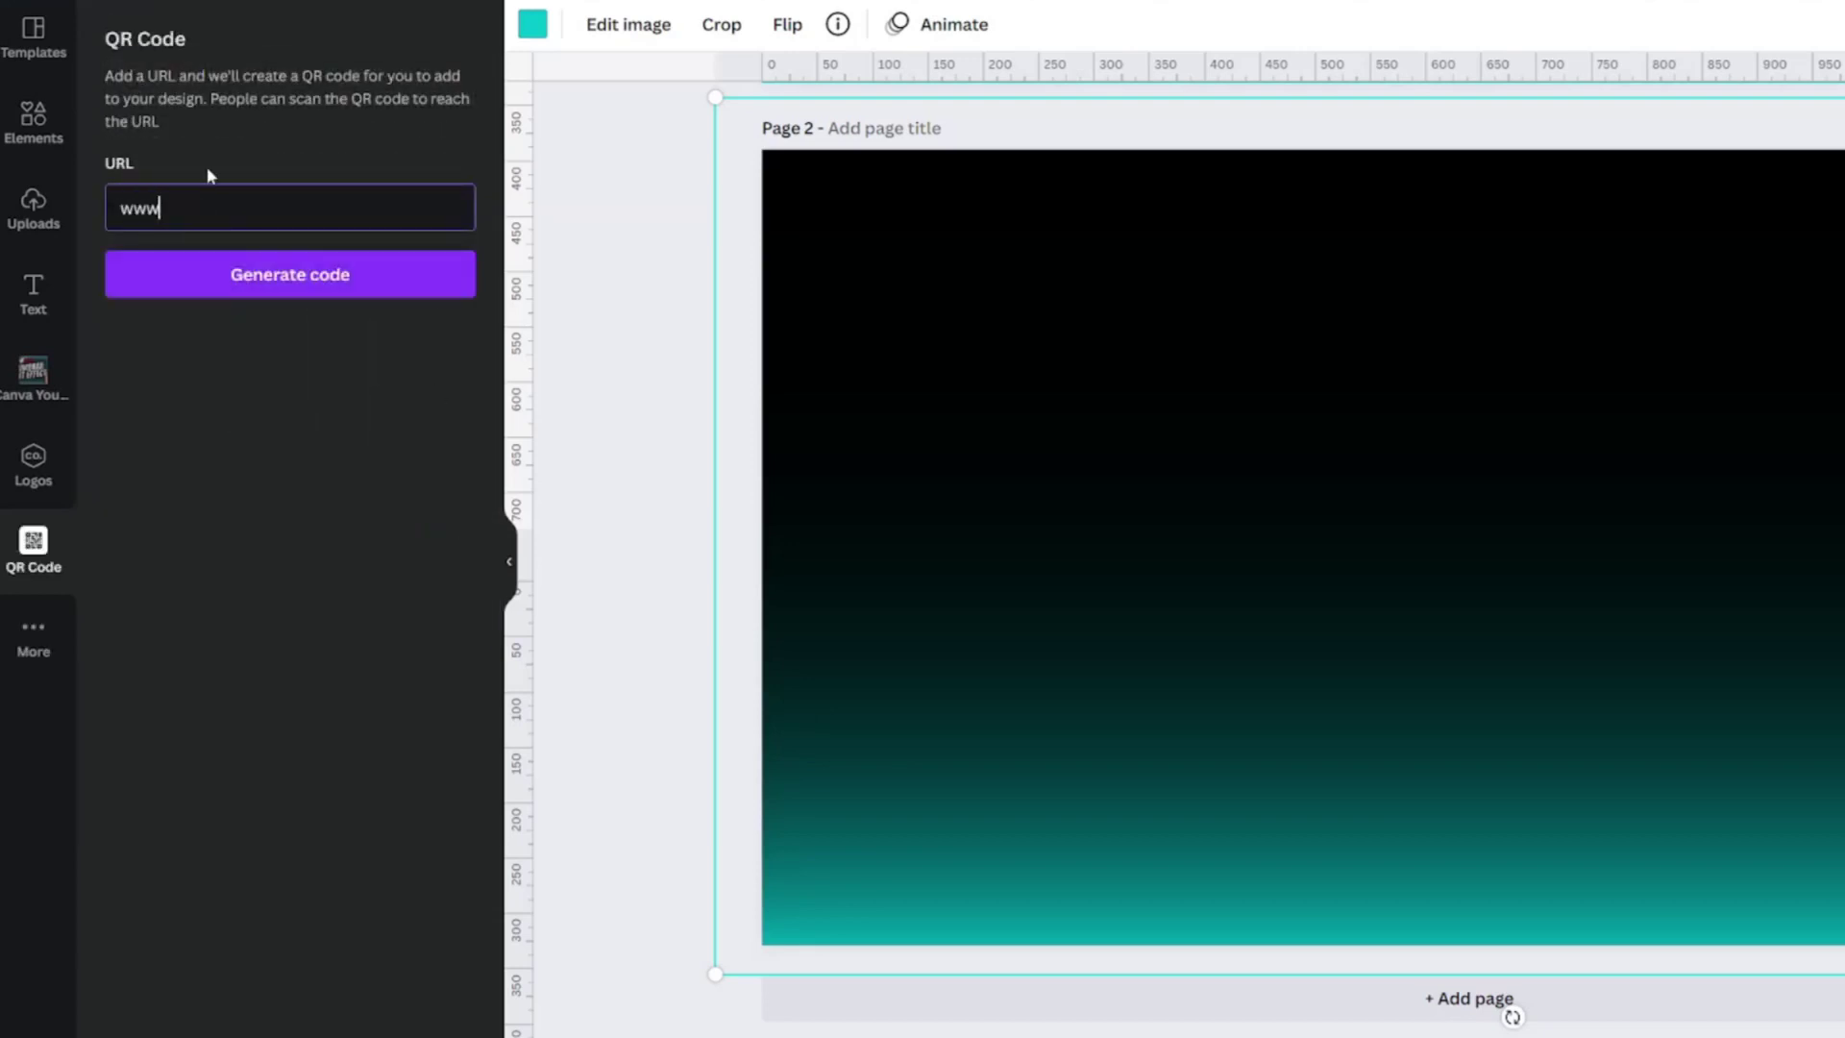
type(".youtube.com/c/thecanvaclassroom")
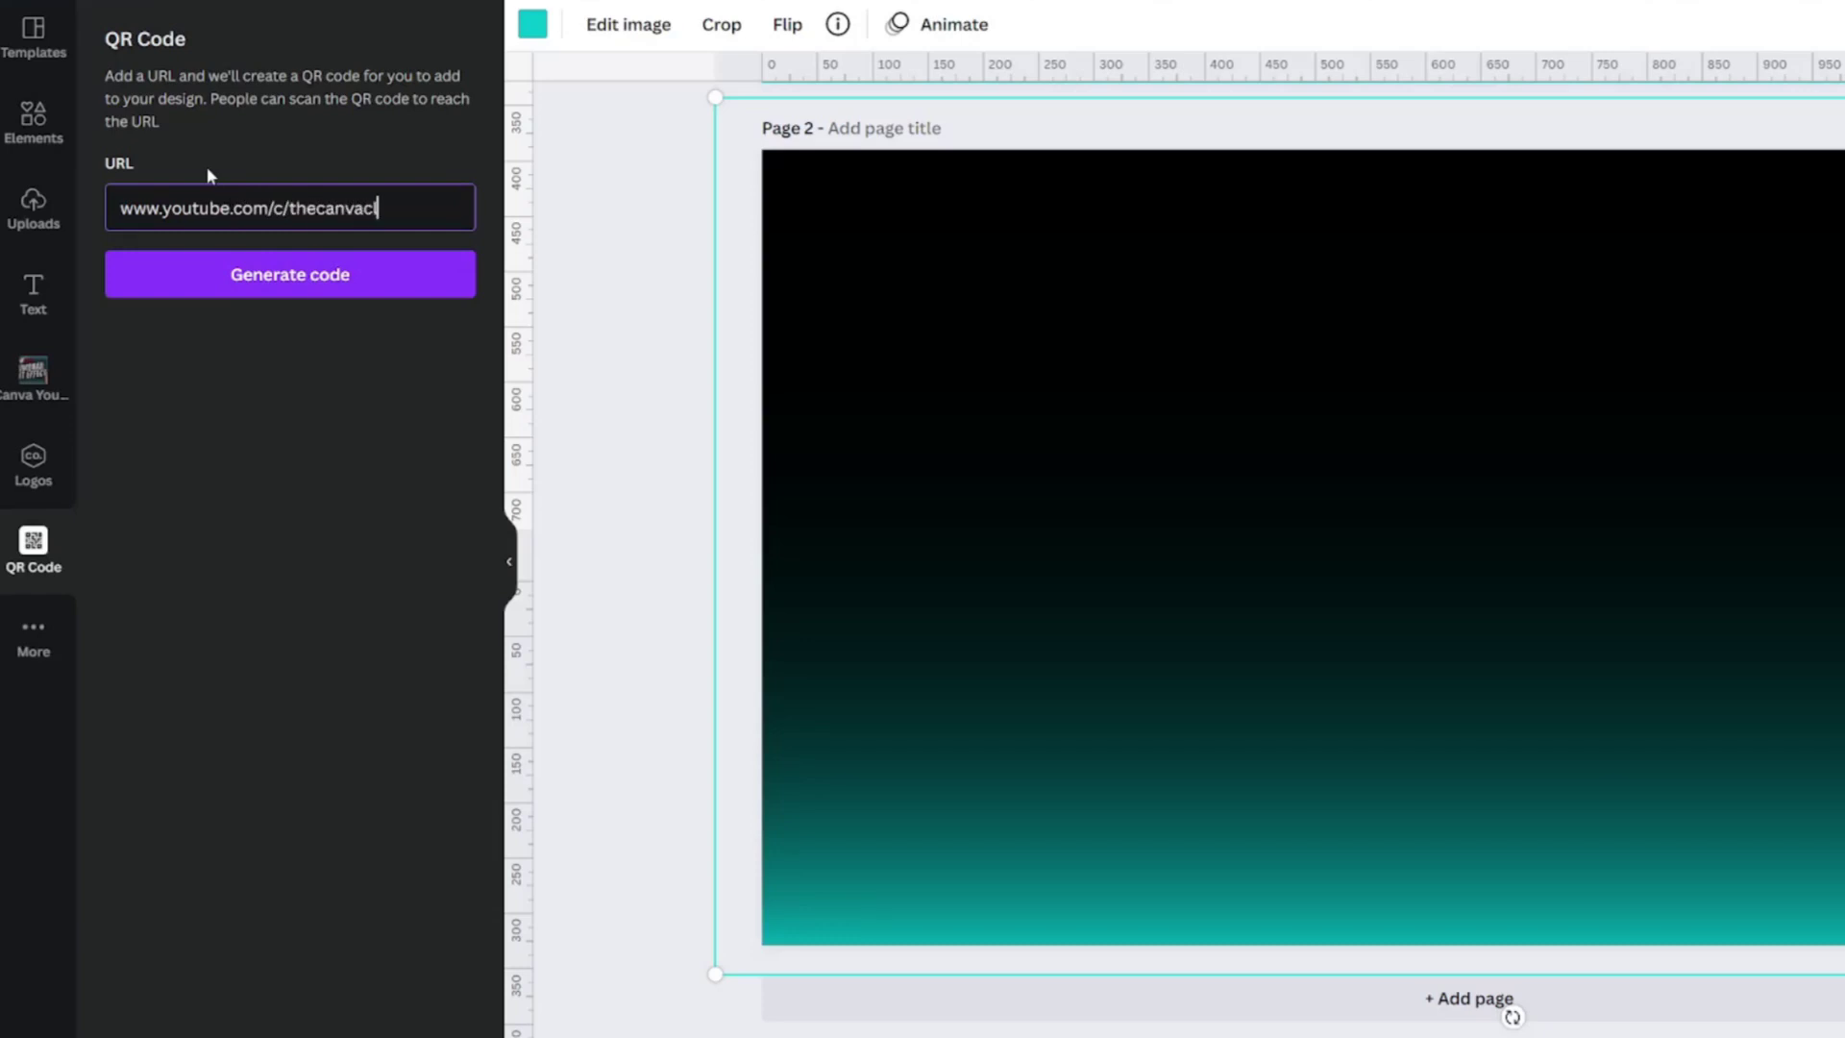
left_click(217, 267)
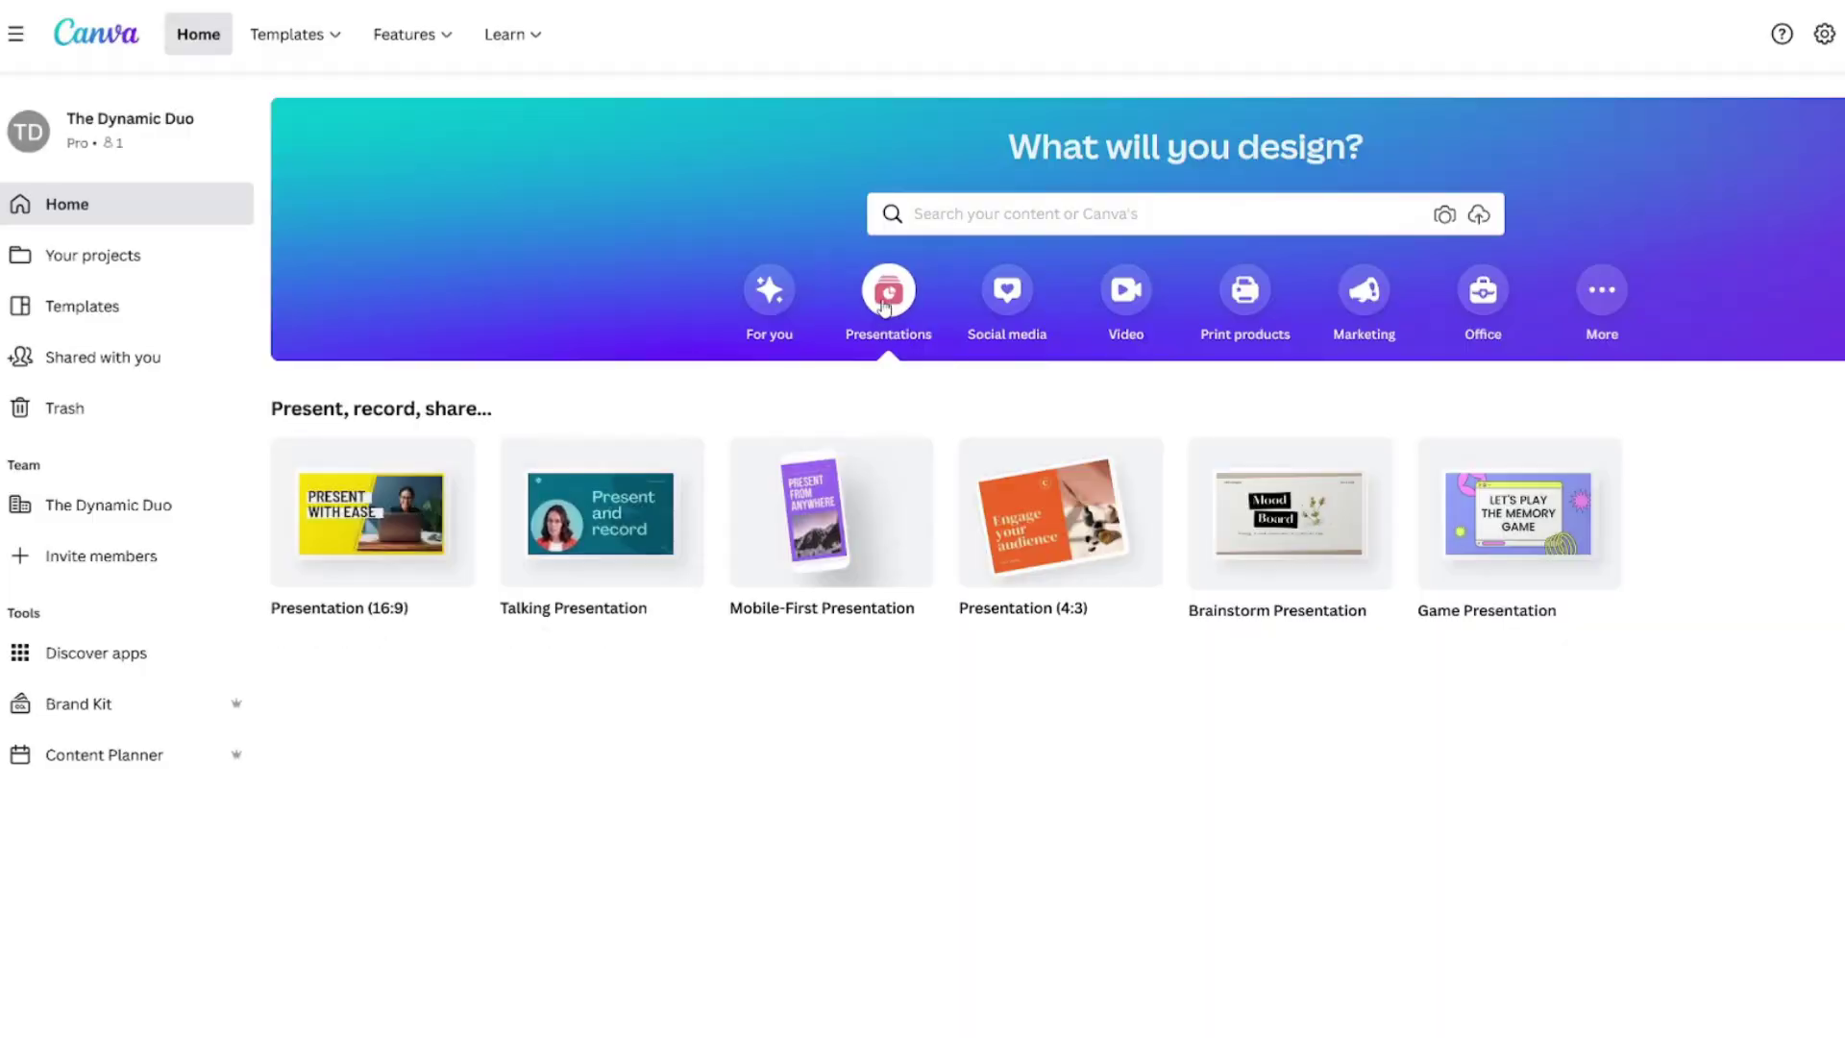
Create a Presentation (16:9) and apply the Title Page with Photo layout.
left_click(373, 511)
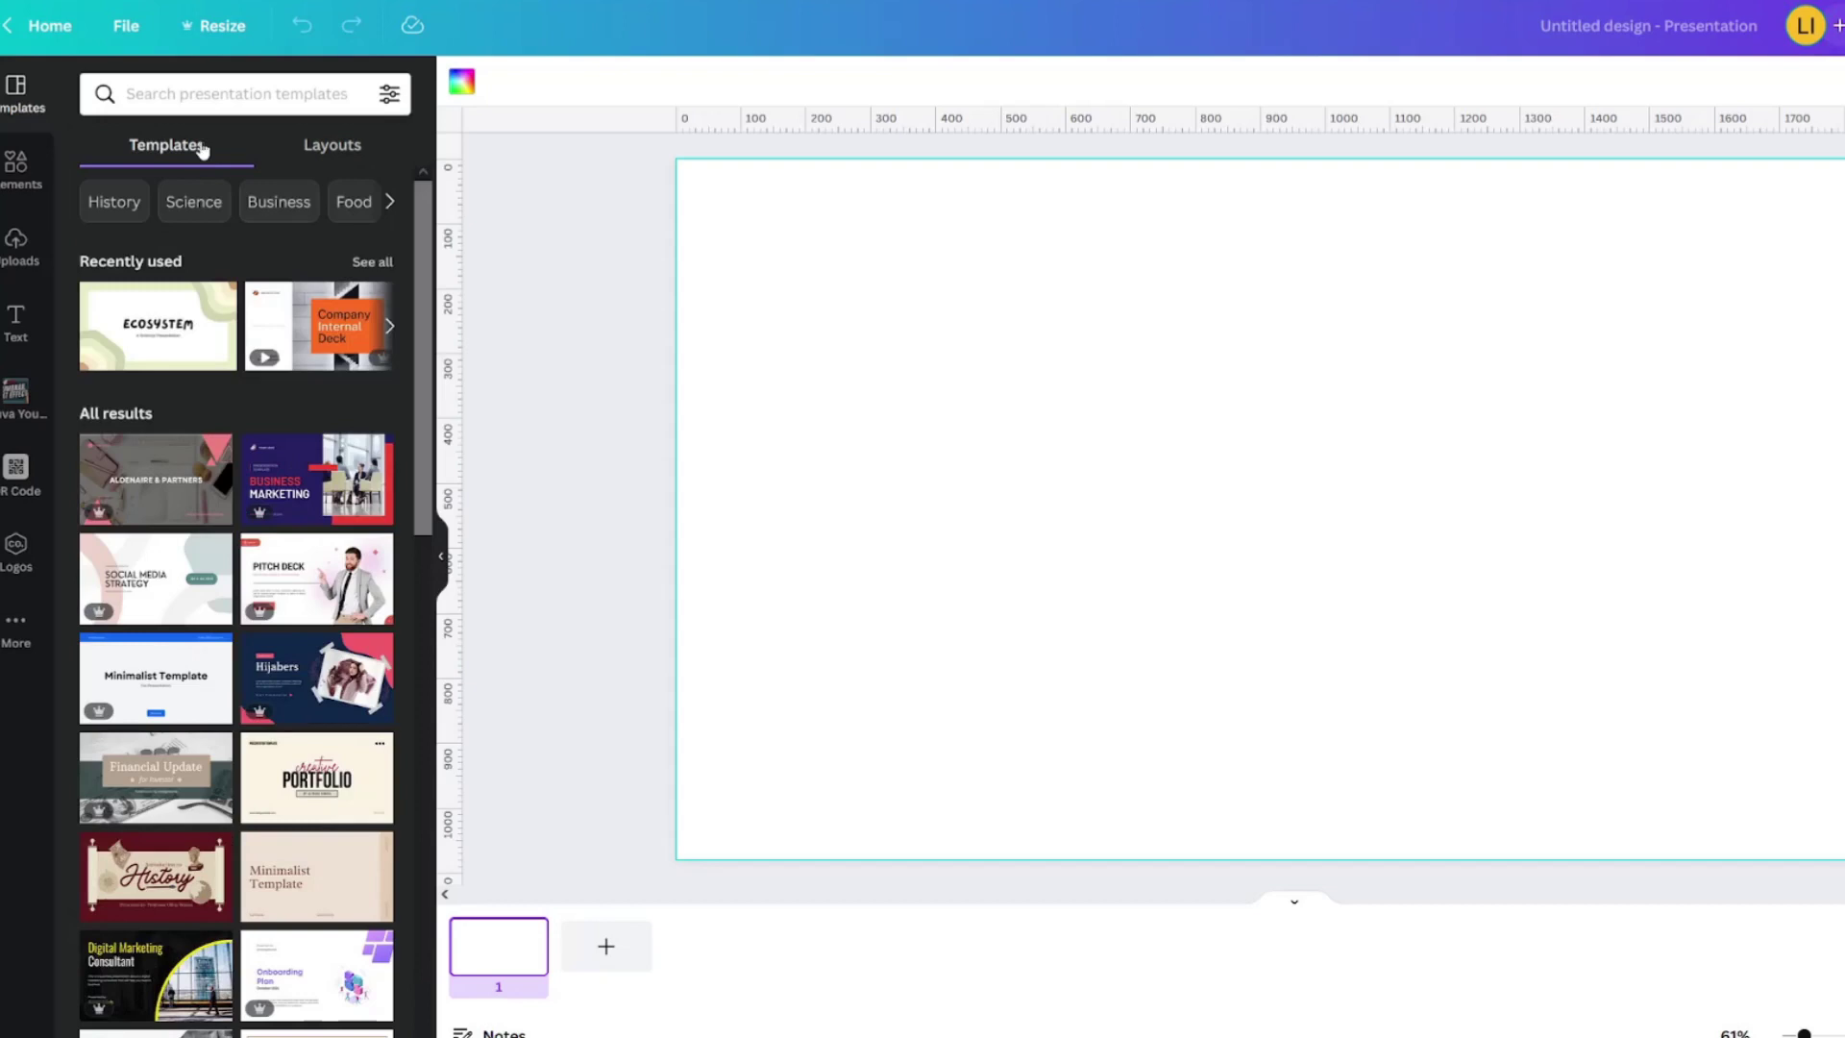
left_click(323, 149)
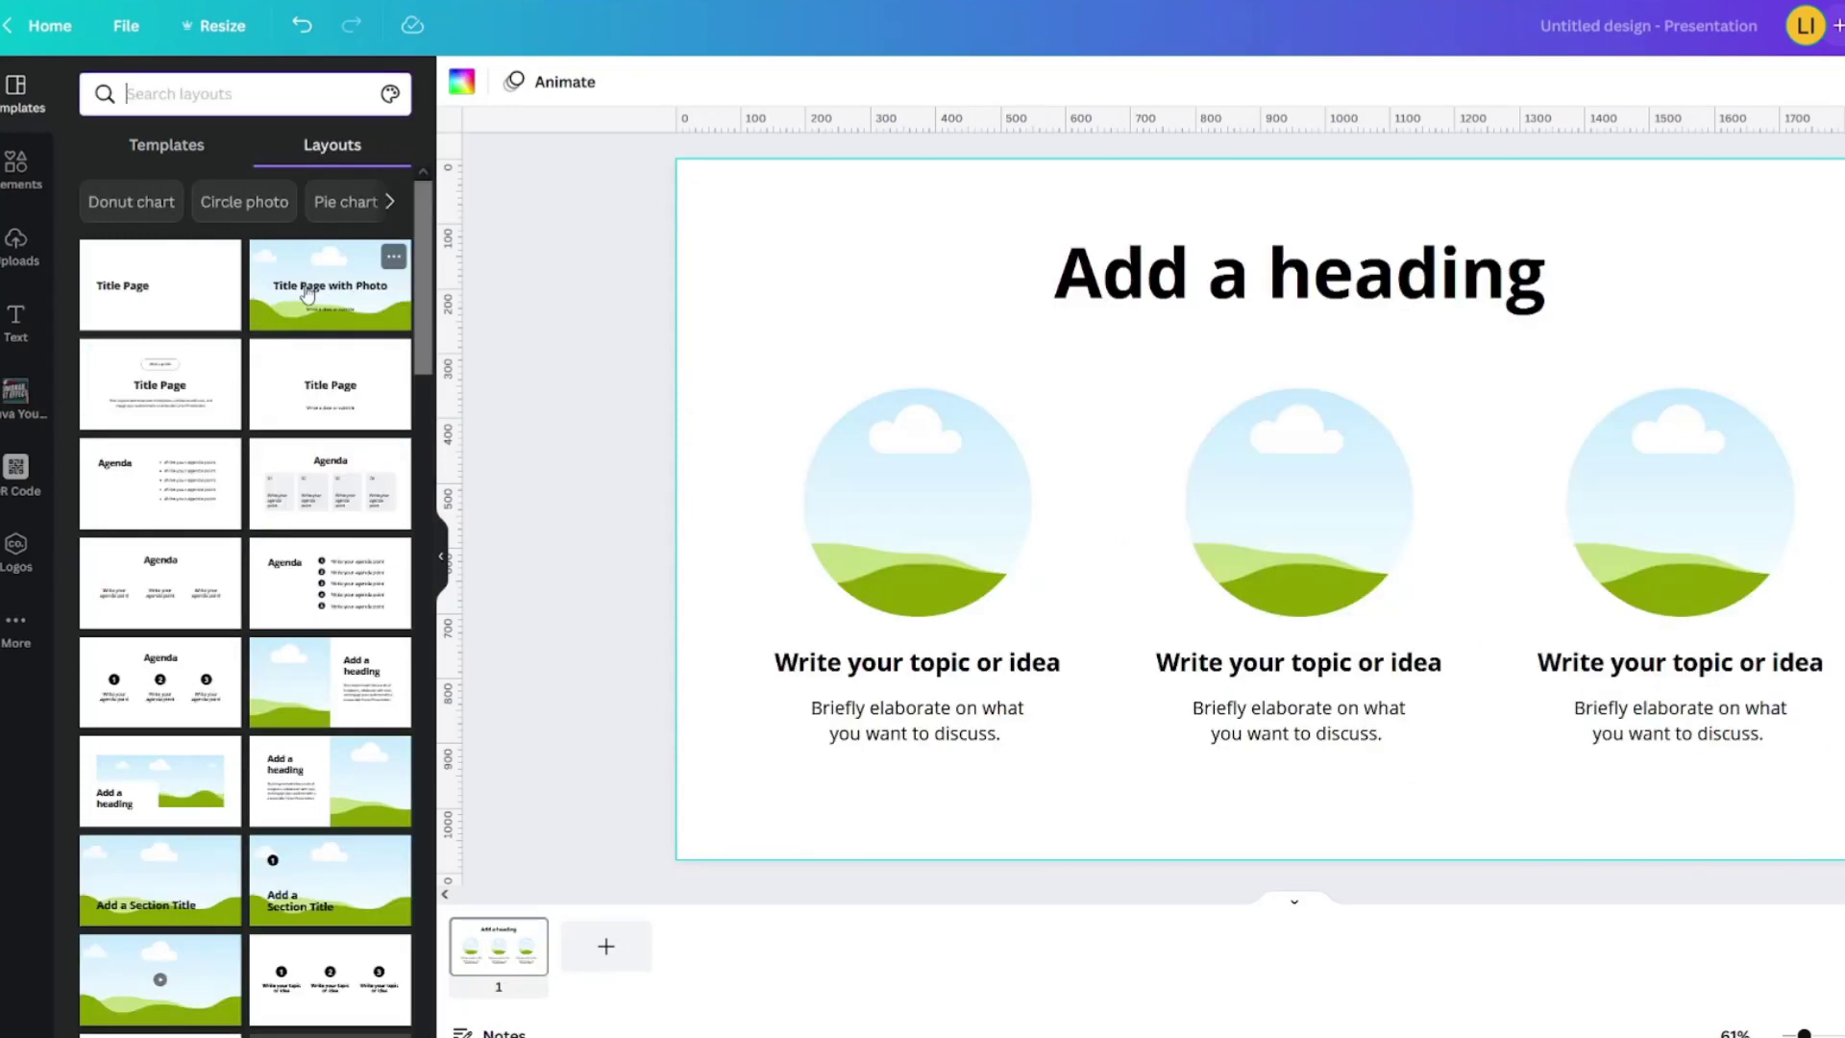
left_click(326, 288)
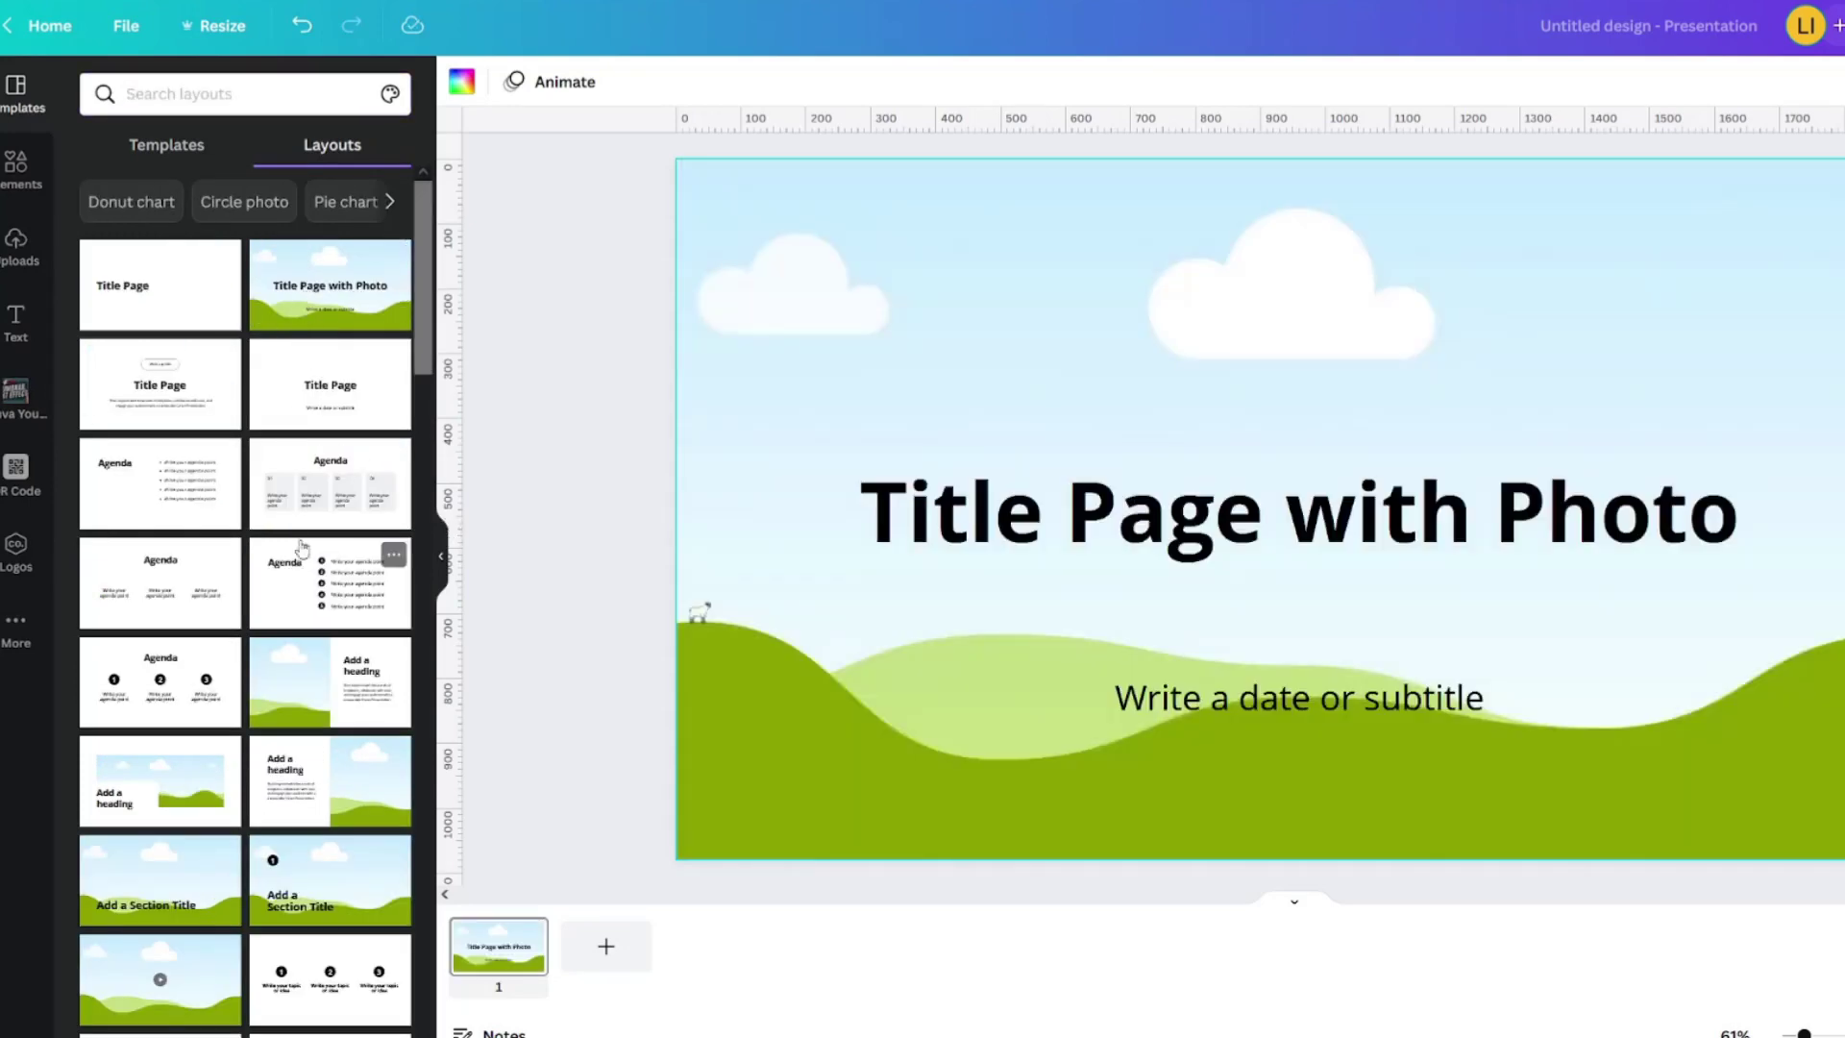
Try the quote layout, then settle on the Thank you! layout for the slide.
scroll(291, 427, "down", 5)
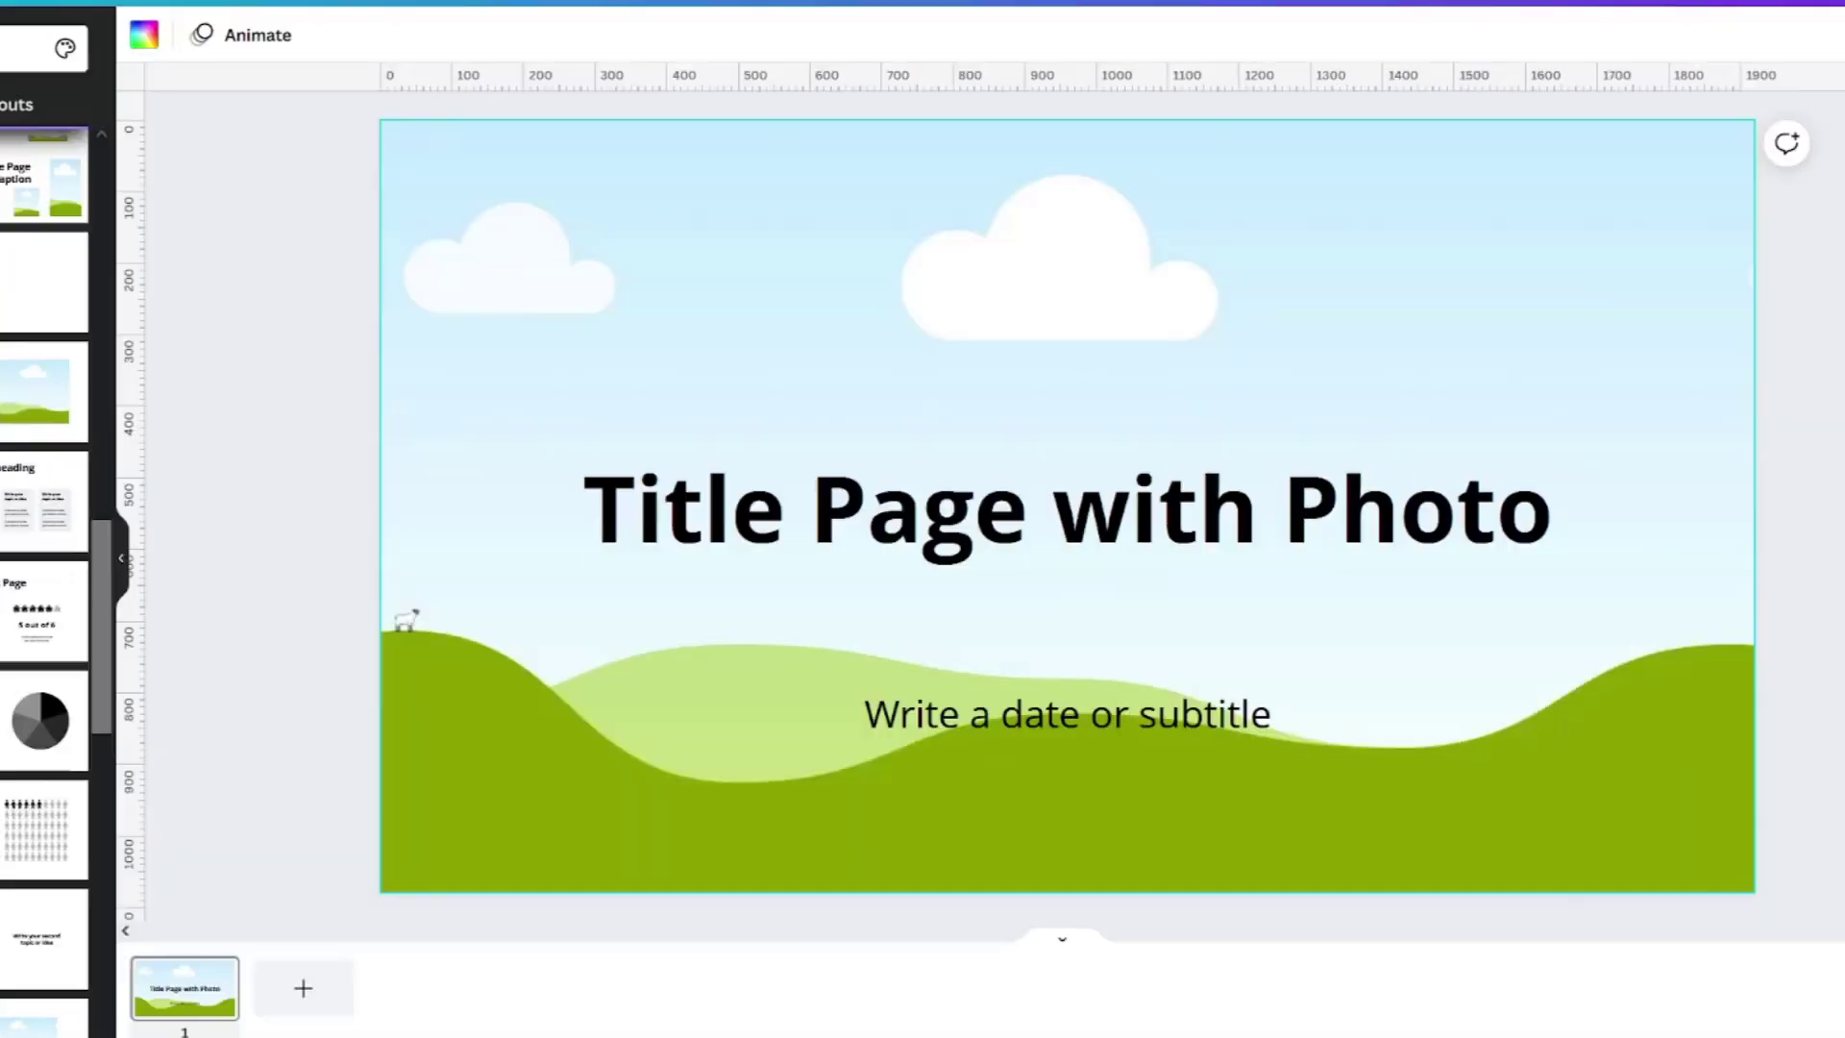
left_click(48, 564)
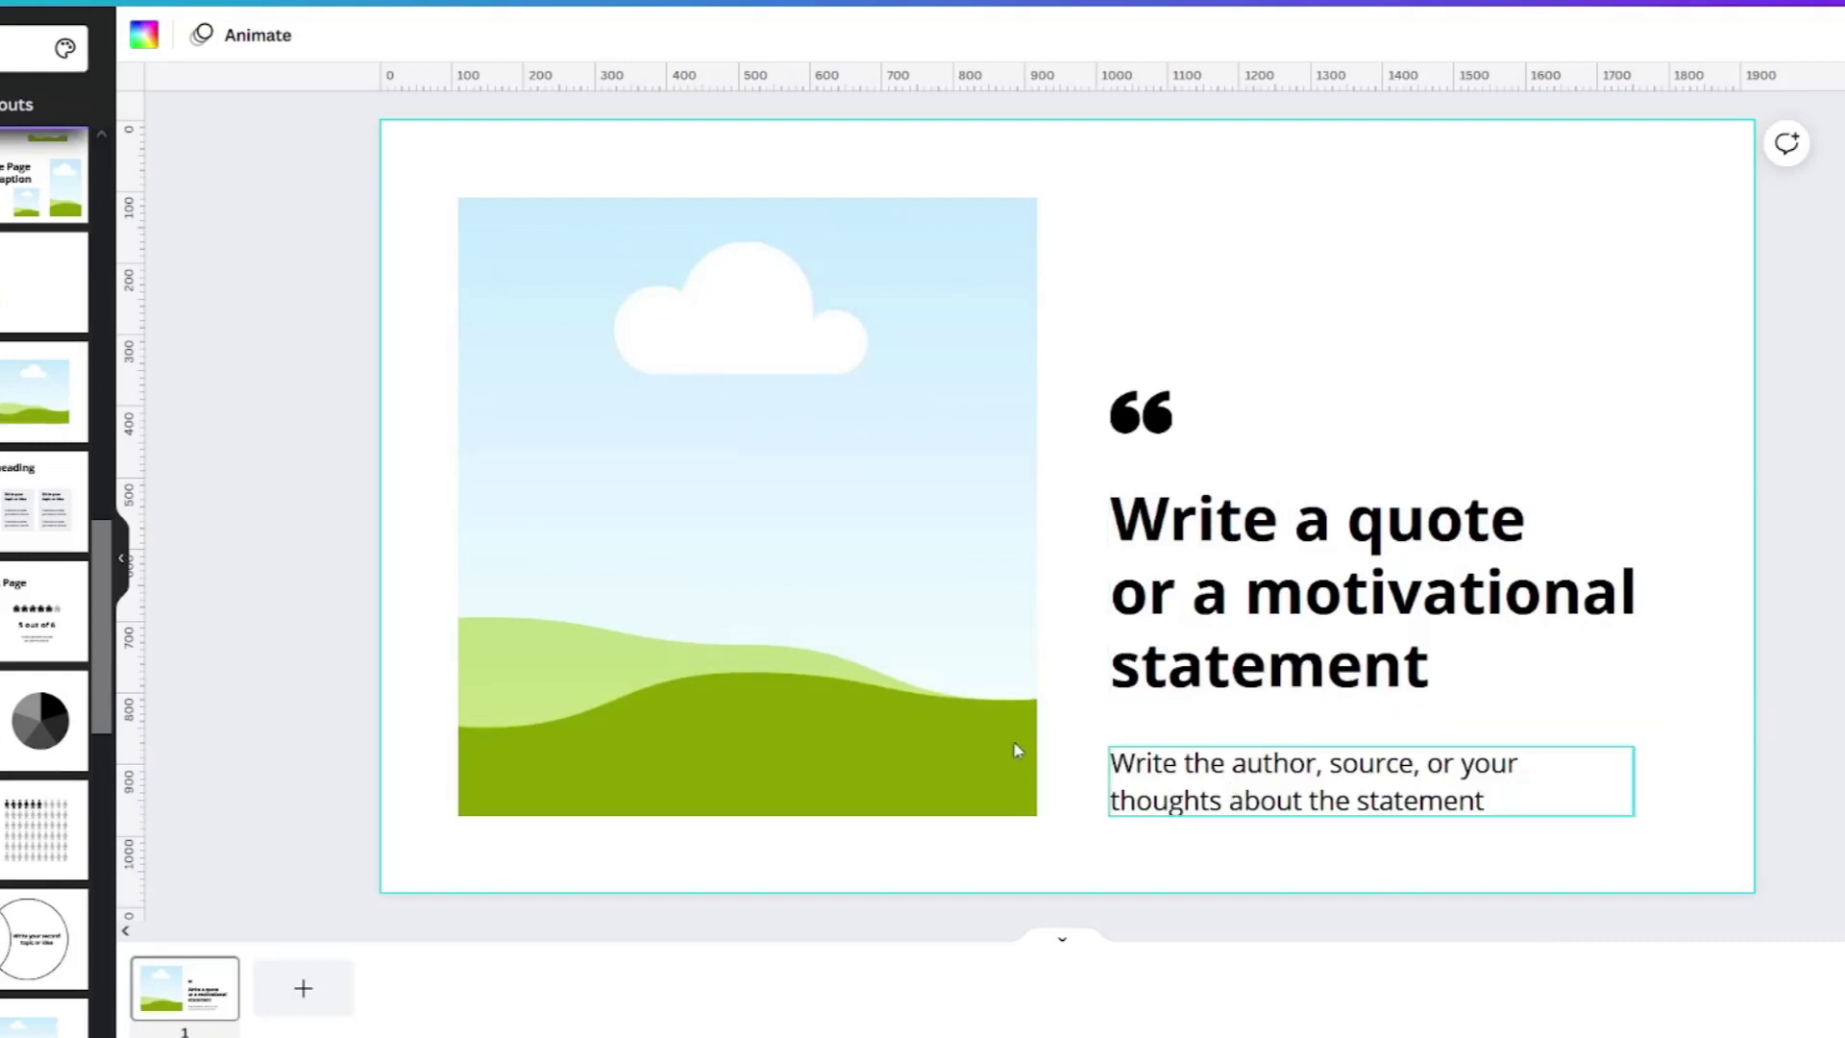
scroll(48, 577, "down", 15)
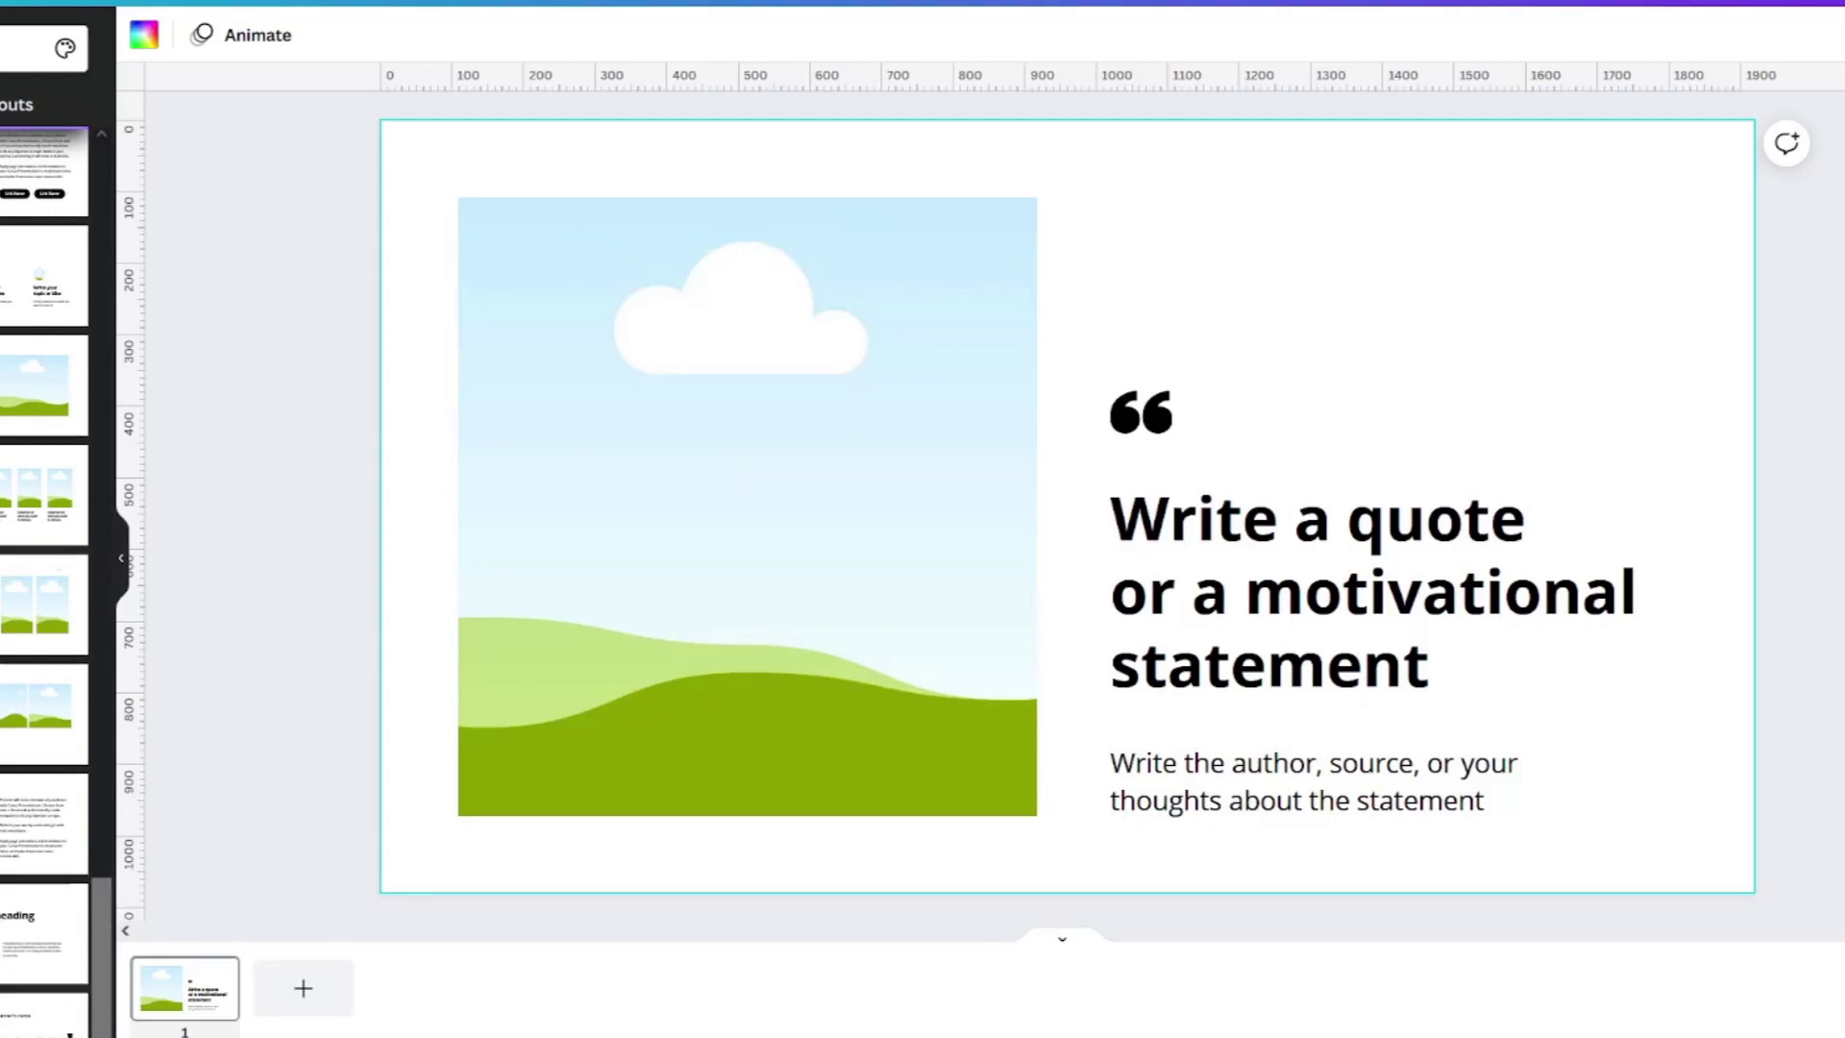
left_click(43, 1020)
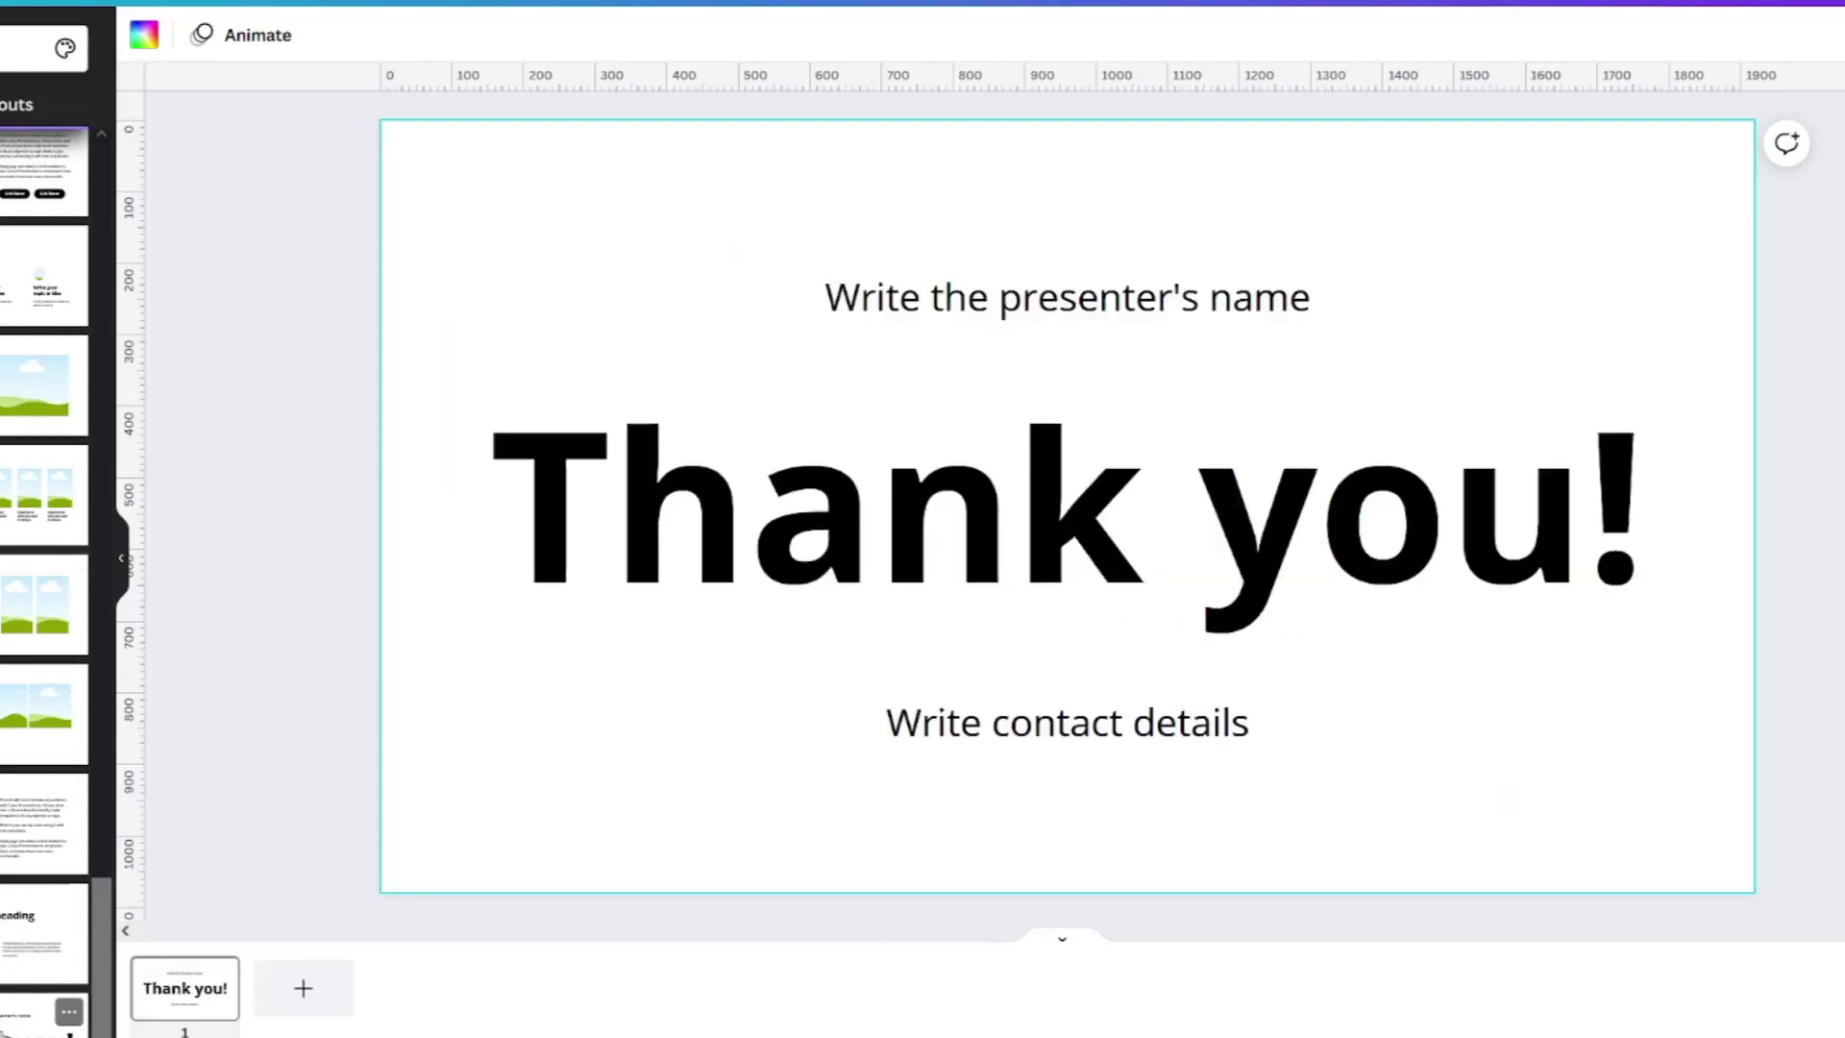